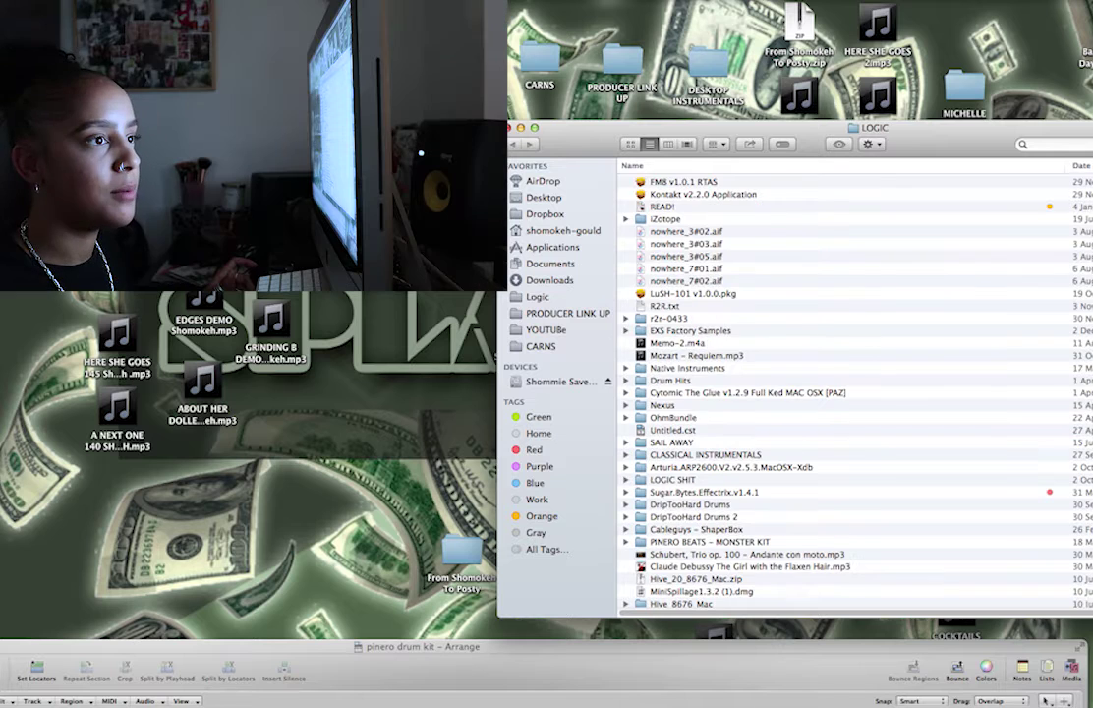
Open the PINERO BEATS - MONSTER KIT folder and look through its 808, Chants and Cymbol sample subfolders
scroll(845, 393, down, 3)
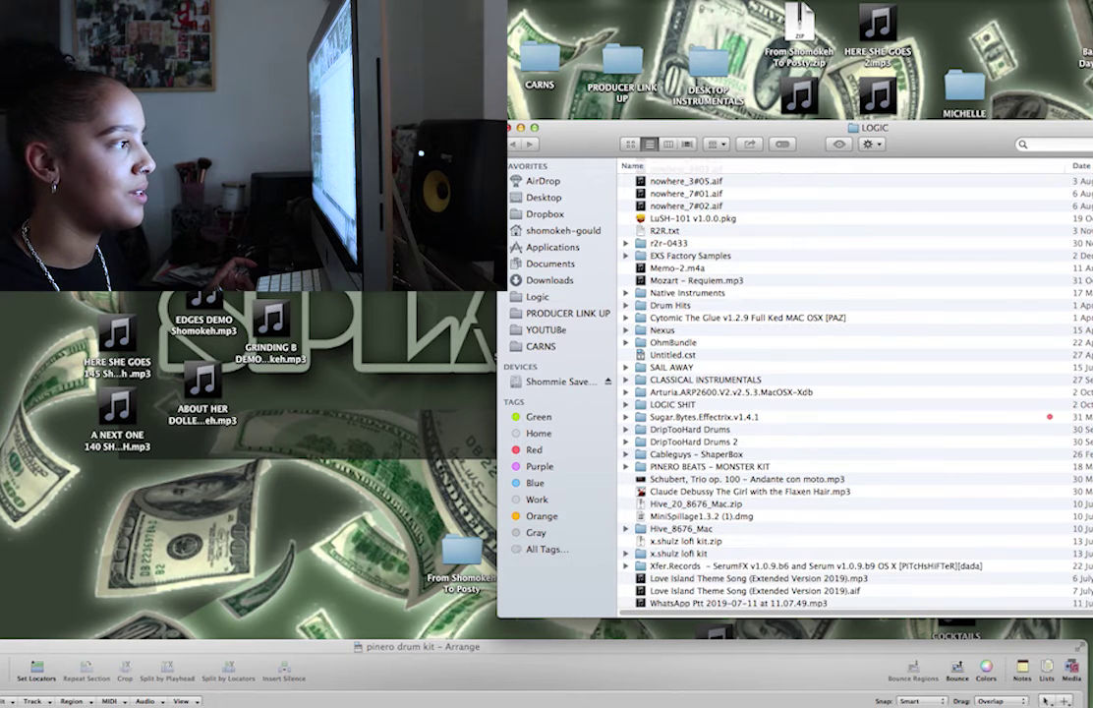
double_click(635, 466)
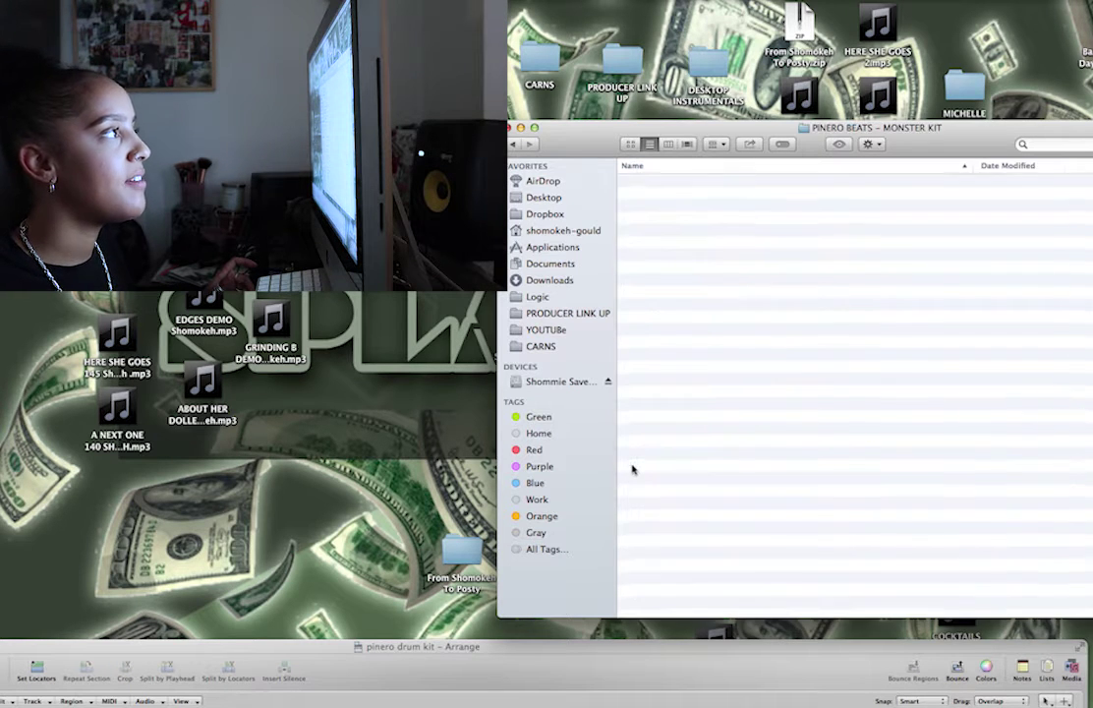
click(627, 181)
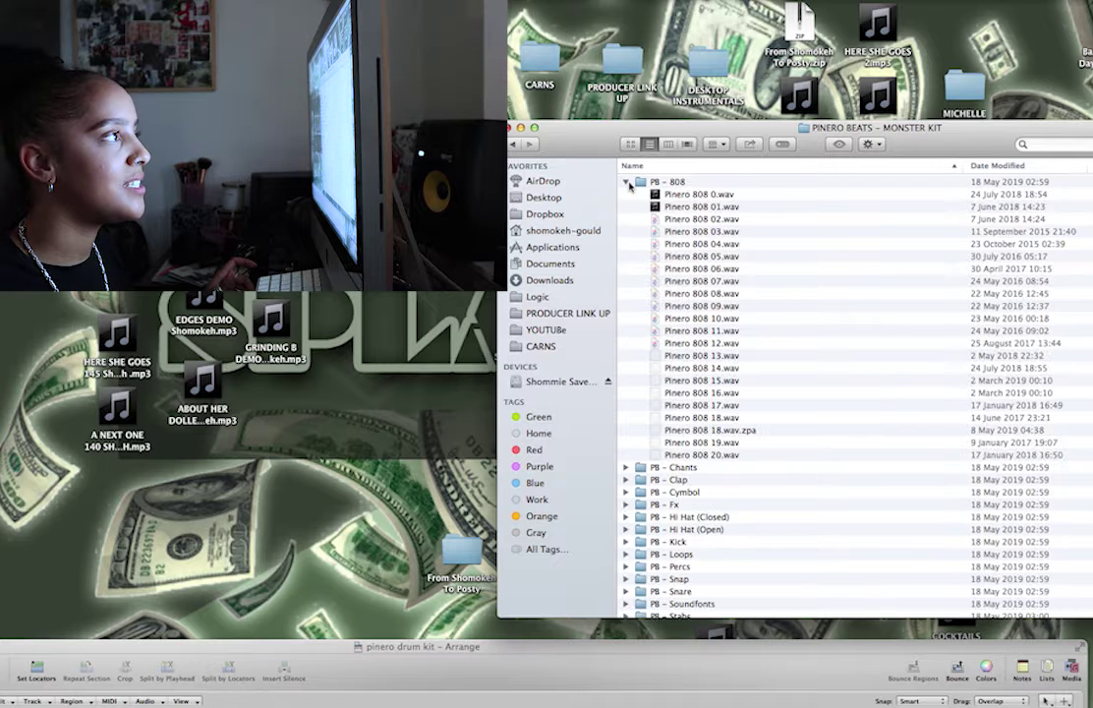
click(627, 183)
click(627, 195)
click(627, 194)
click(627, 219)
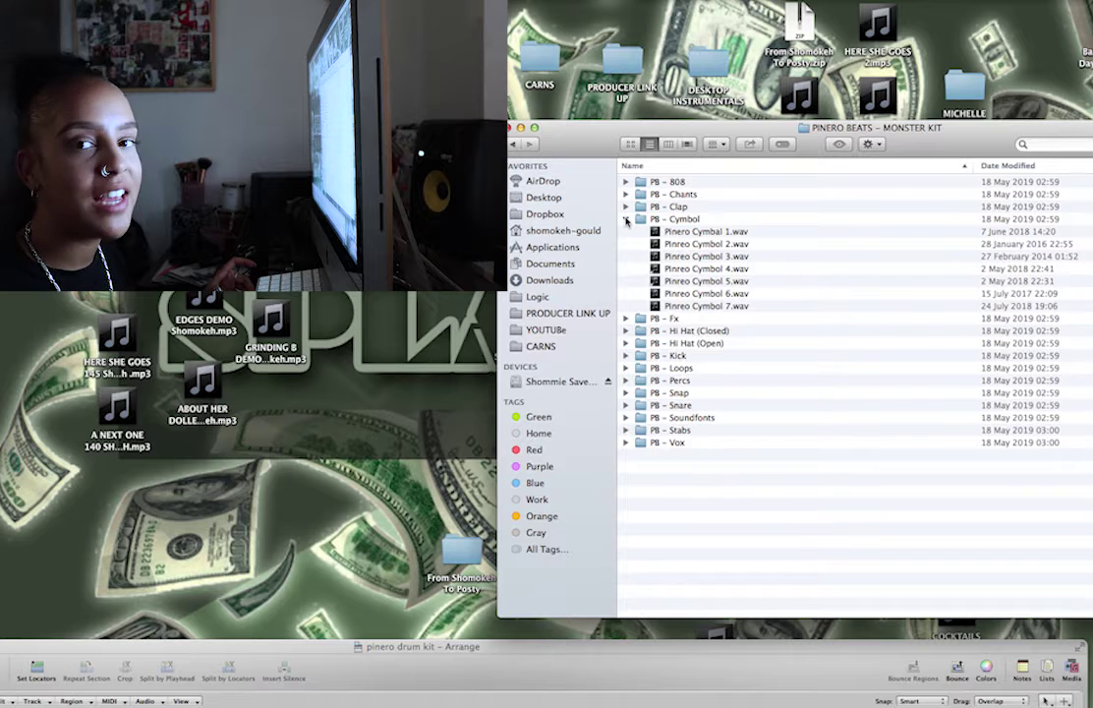
click(627, 219)
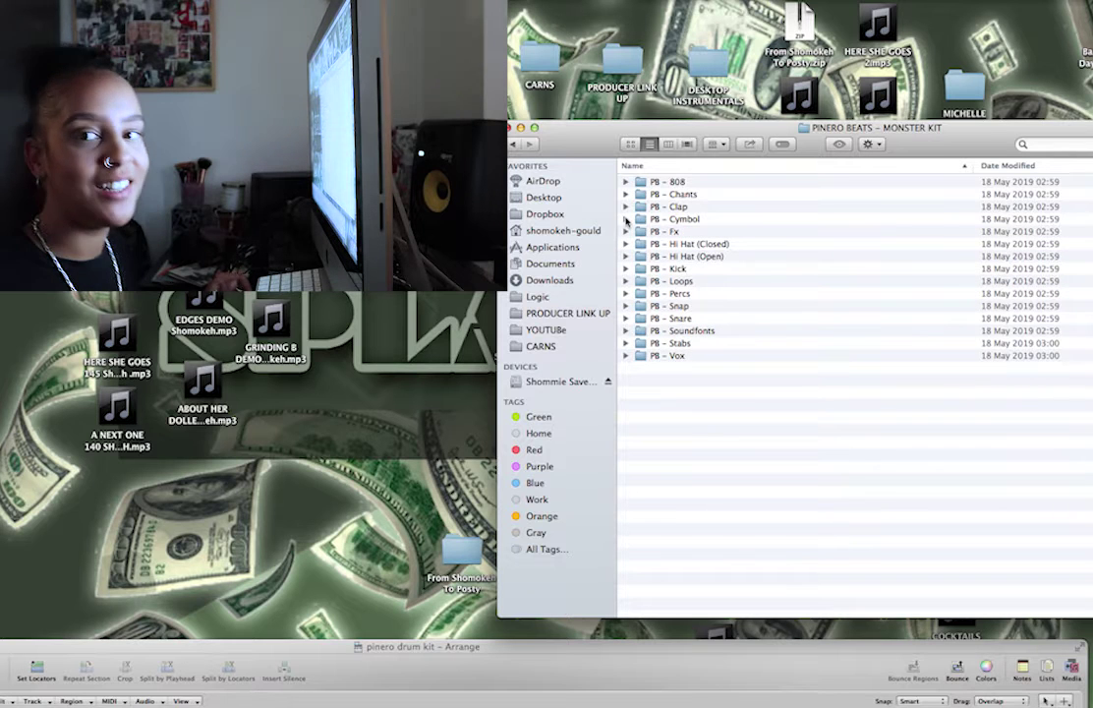
Examine the contents of the kit's Fx, Hi Hat and Kick subfolders
click(626, 232)
click(626, 232)
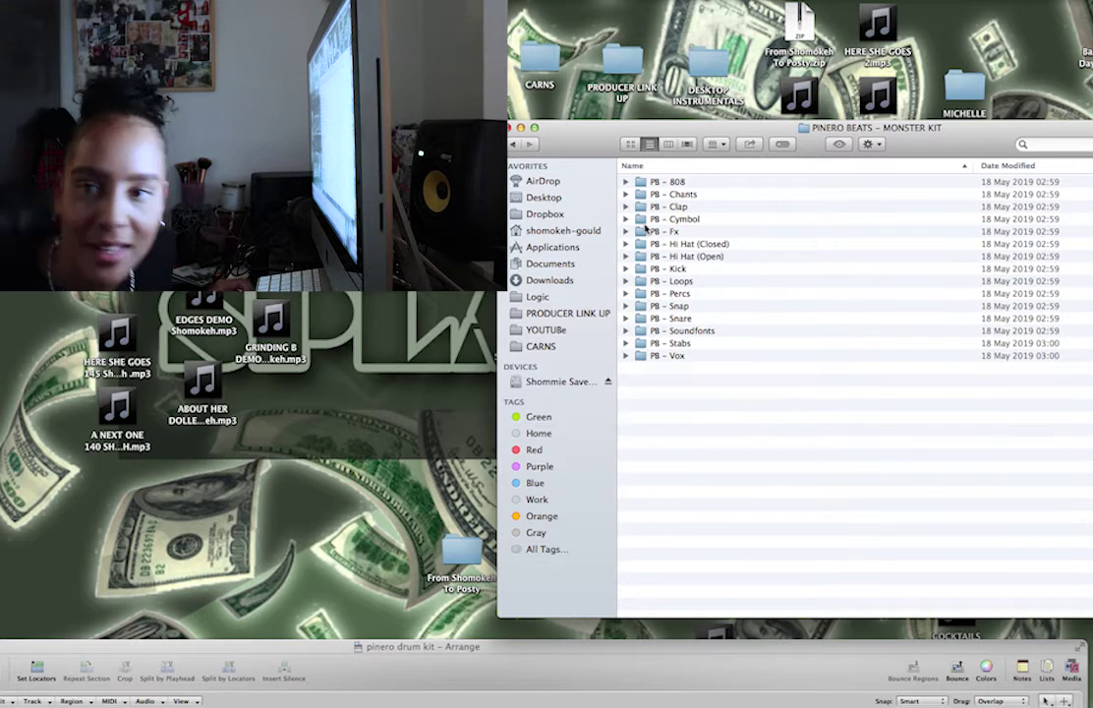
click(626, 232)
click(626, 231)
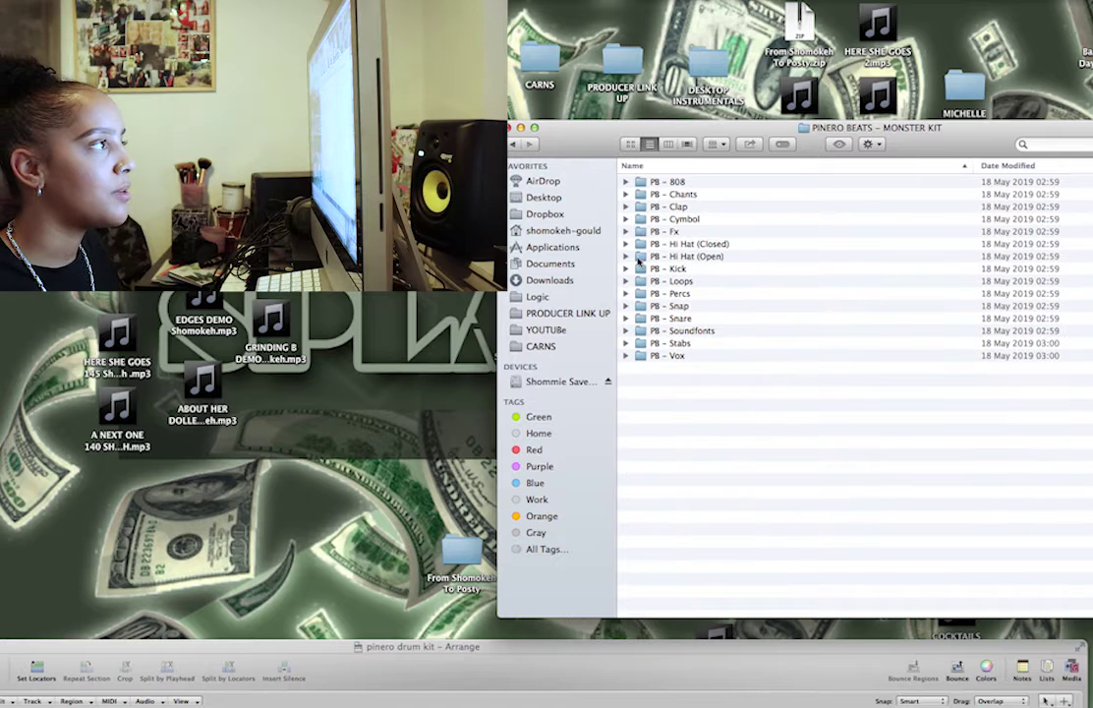
click(625, 246)
click(625, 244)
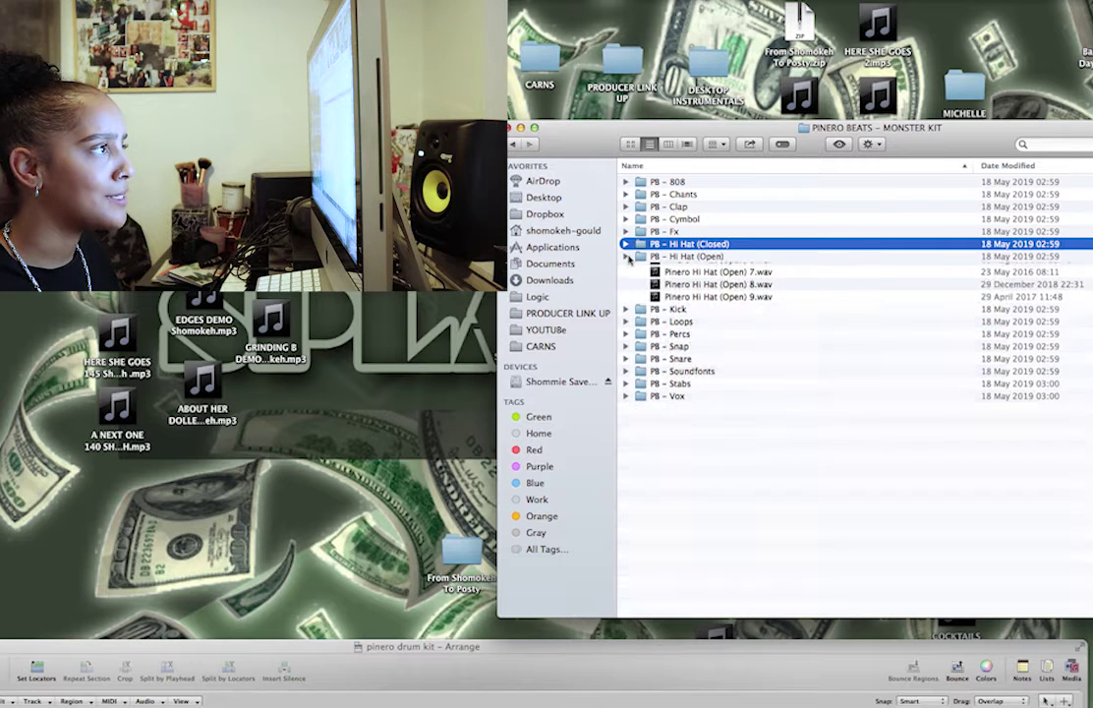
click(627, 268)
click(627, 269)
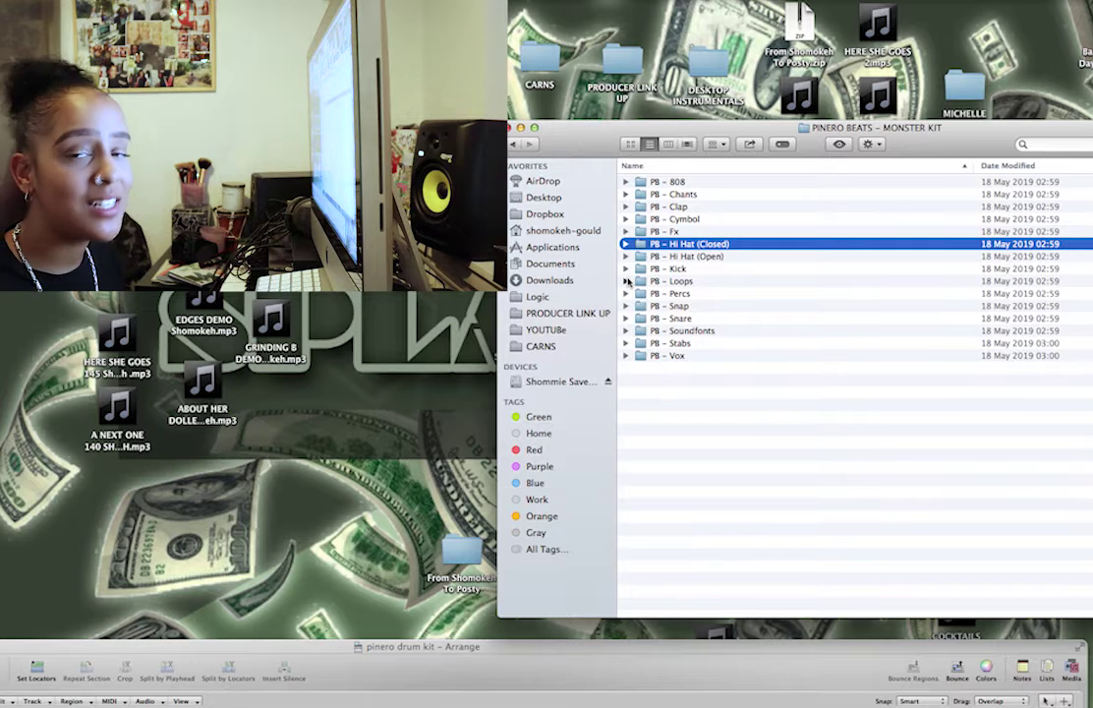
Examine the contents of the kit's Loops, Percs, Snap and Snare subfolders
click(626, 281)
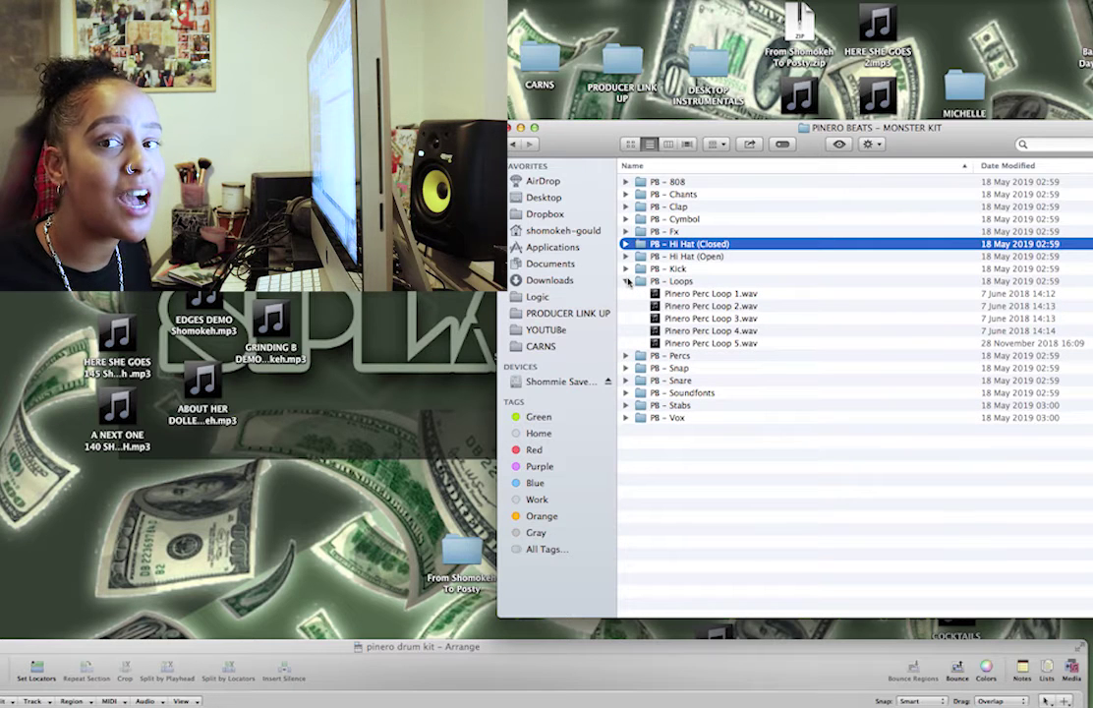
click(625, 282)
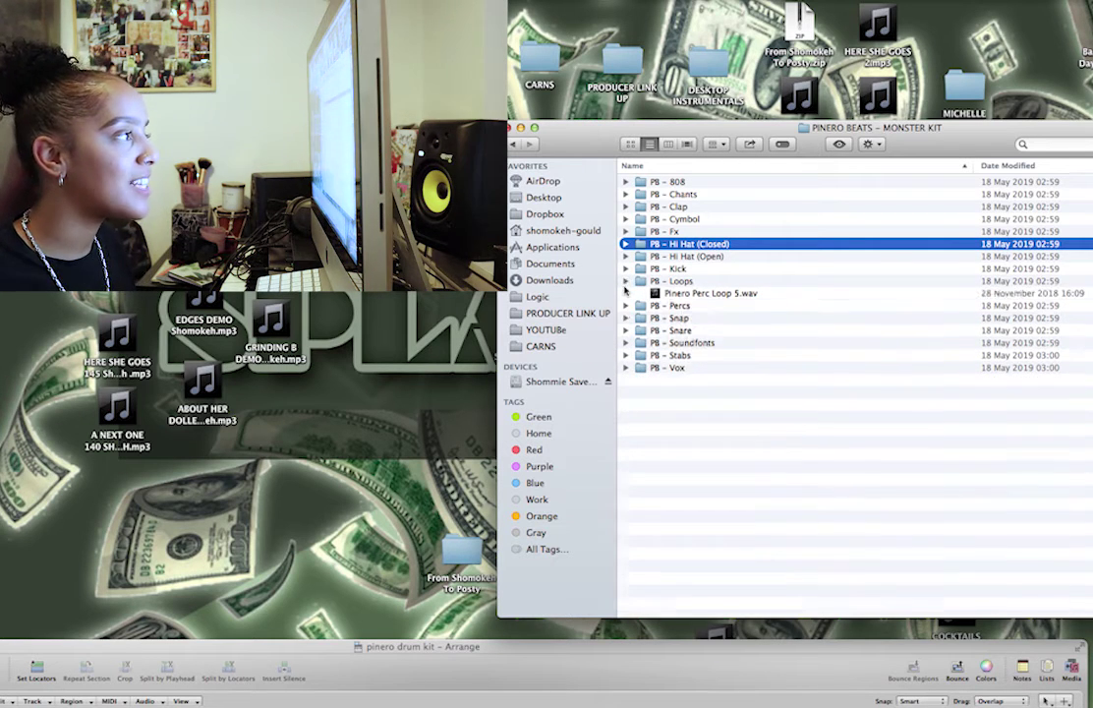
click(626, 294)
click(626, 294)
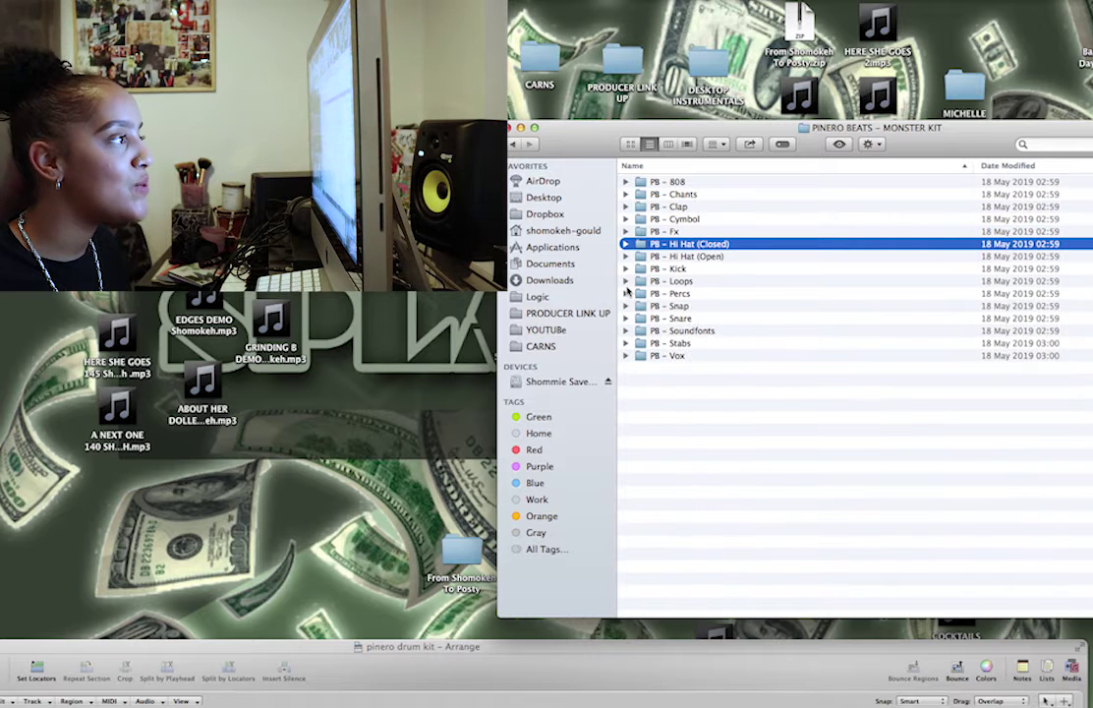
click(626, 306)
click(626, 306)
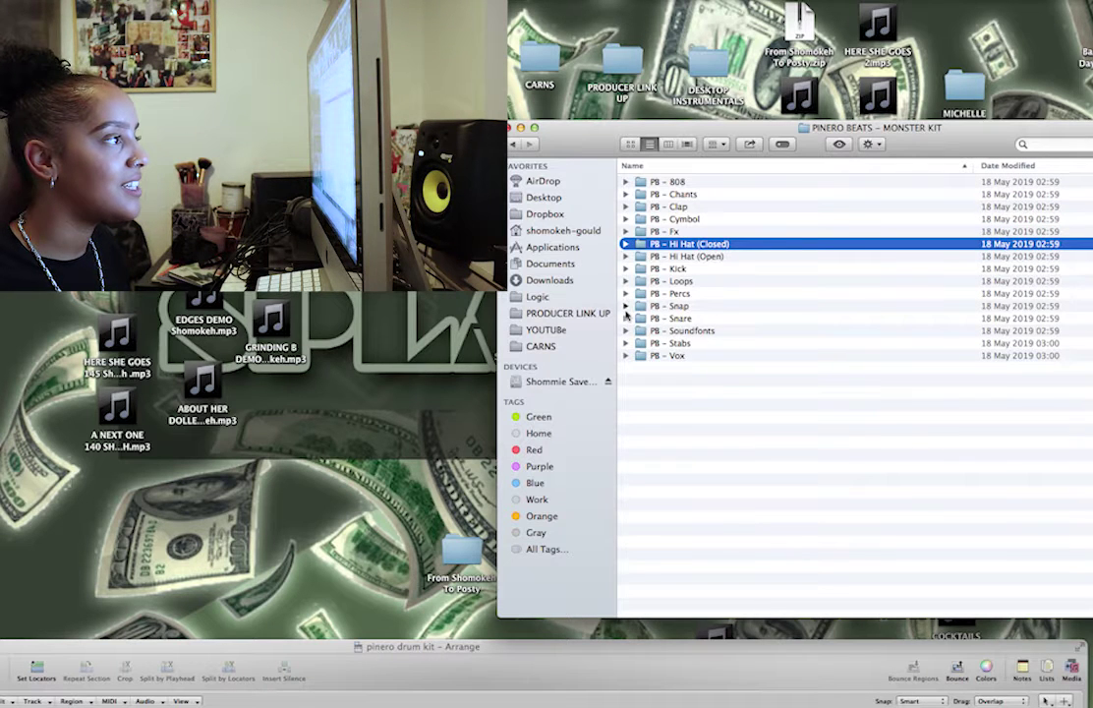
click(626, 317)
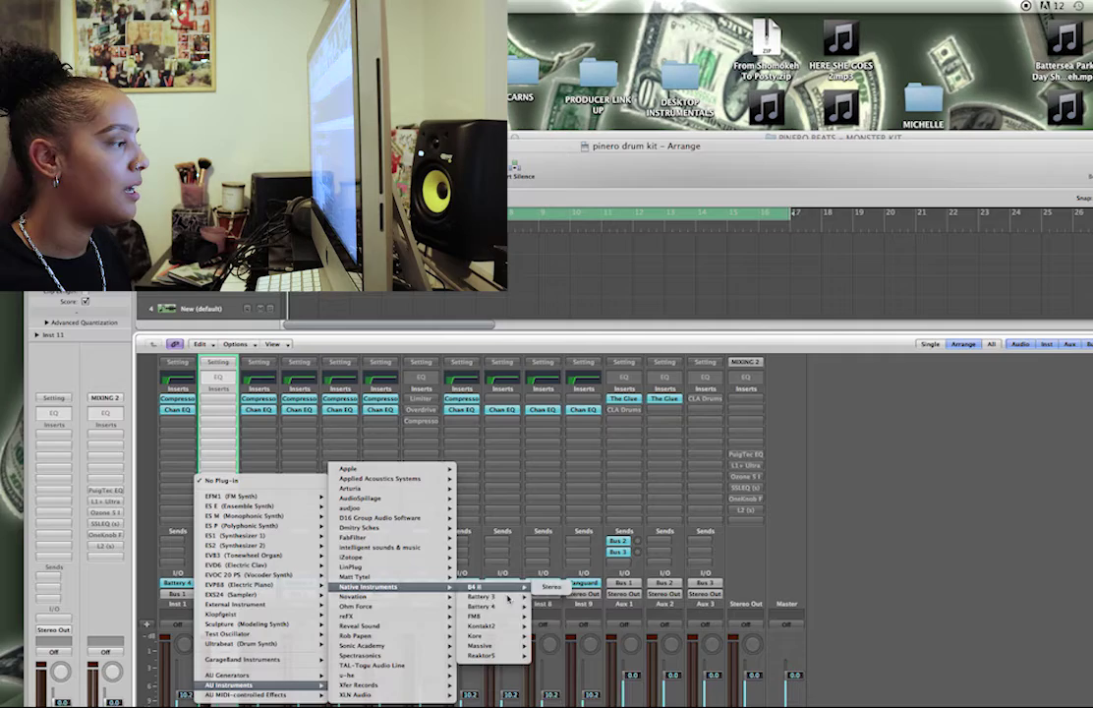
Load a stereo Battery 4 on channel Inst 11 and position the sample kit folder window so Battery's cells stay reachable
click(554, 616)
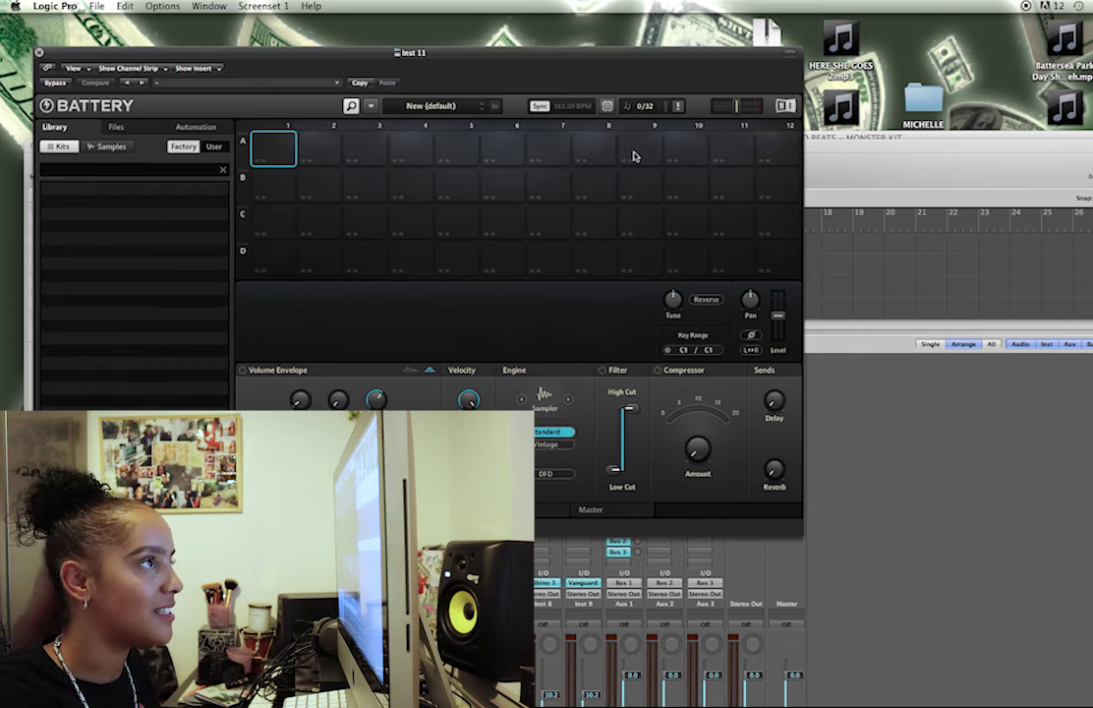
click(869, 142)
drag(870, 143, 858, 202)
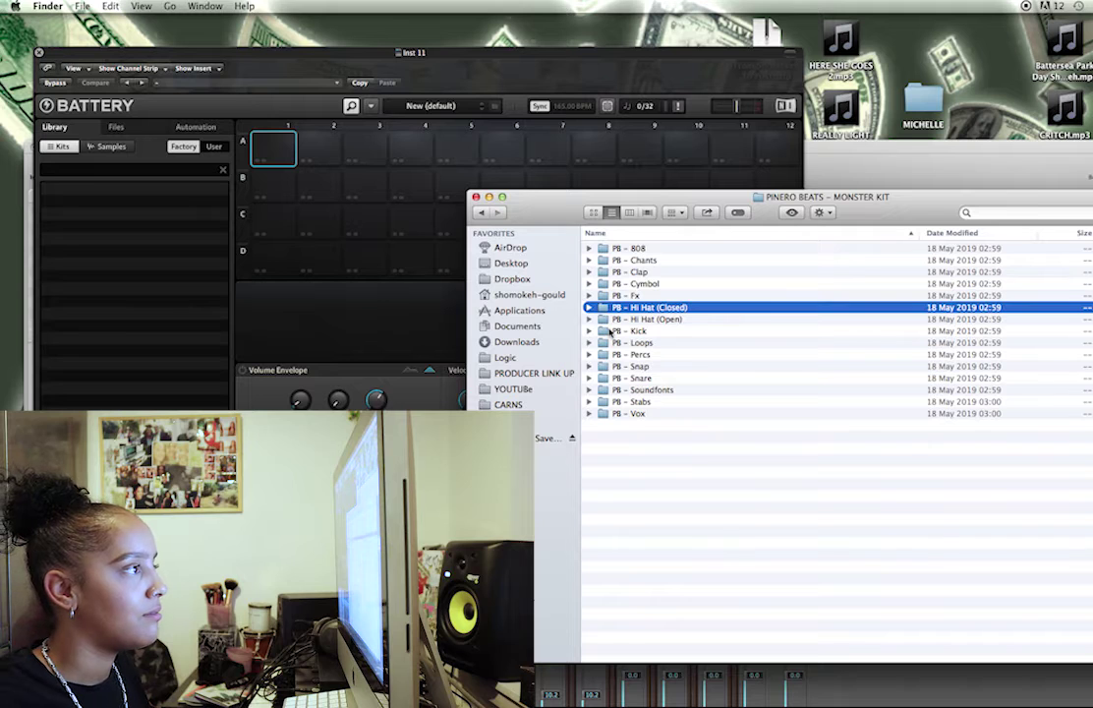
Expand the PB - Vox folder and preview the samples Pinero Vox 0 through Pinero Vox 03
click(597, 379)
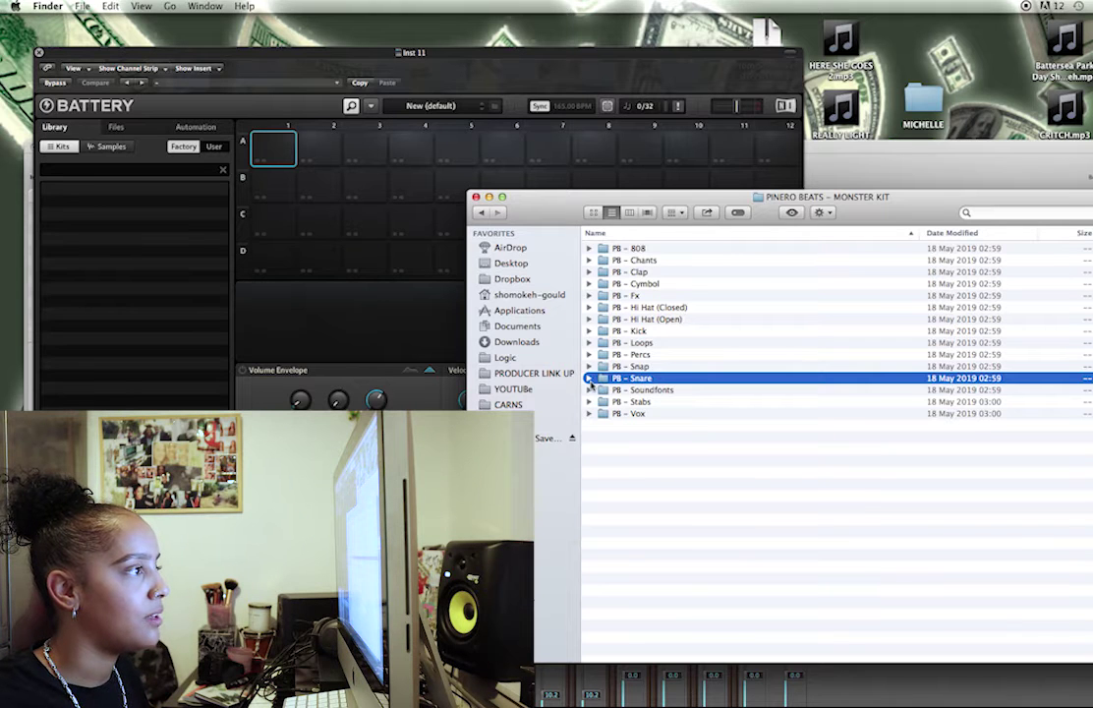
click(589, 413)
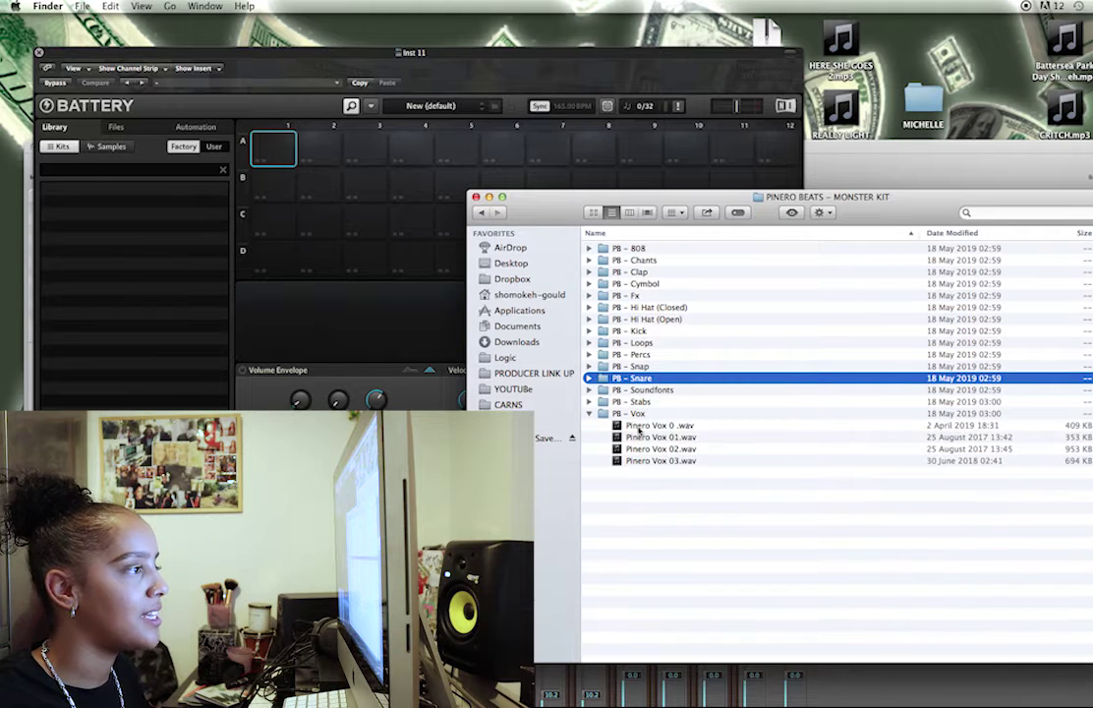
click(639, 425)
key(space)
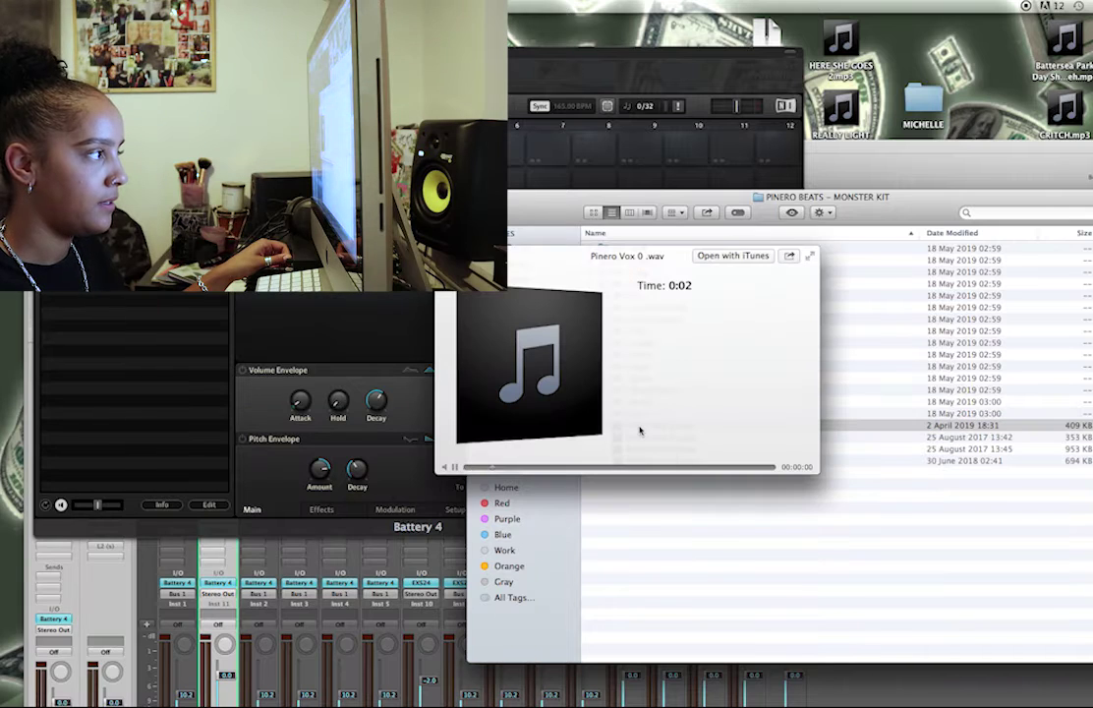
key(Down)
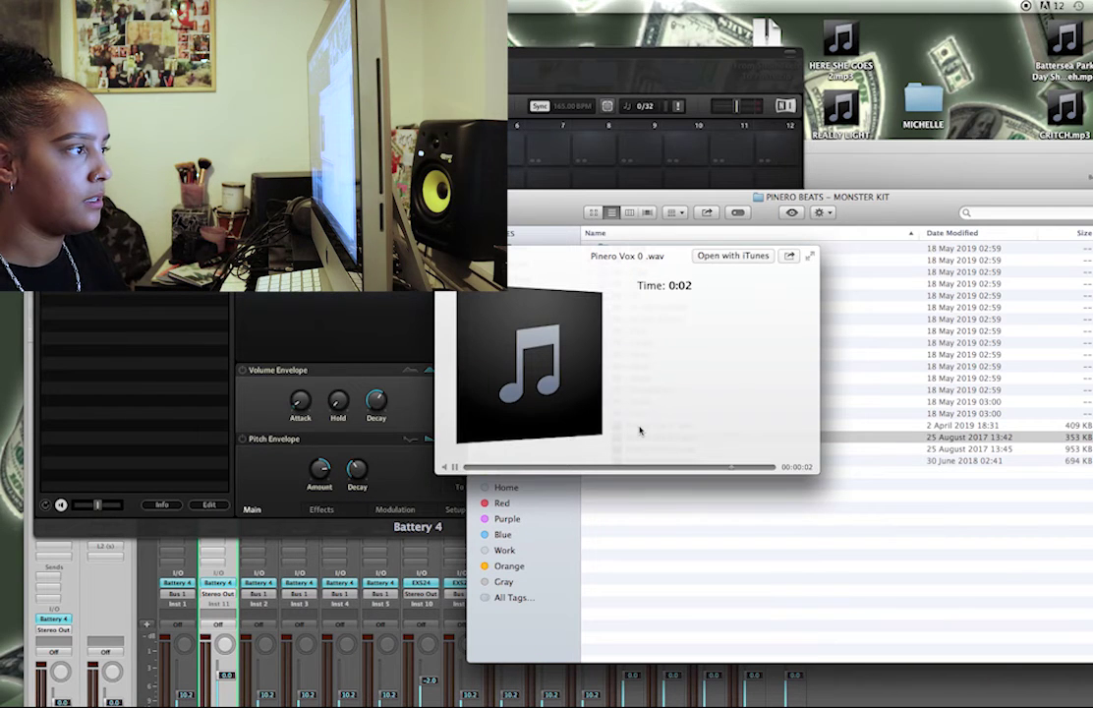
key(Down)
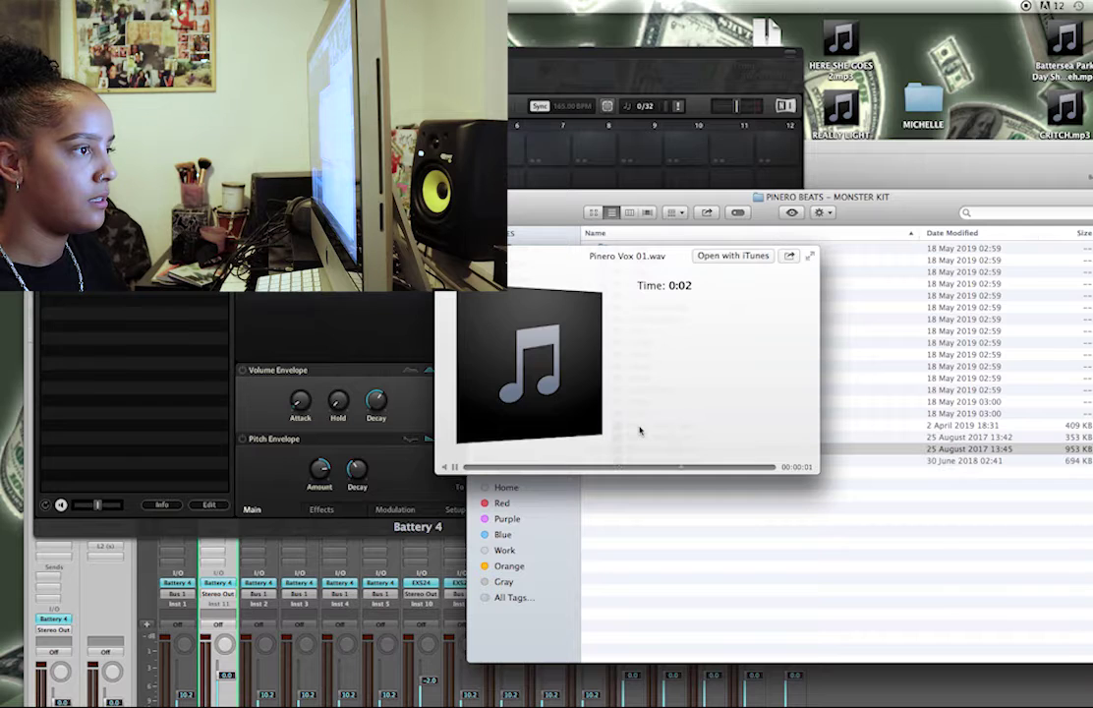
key(Down)
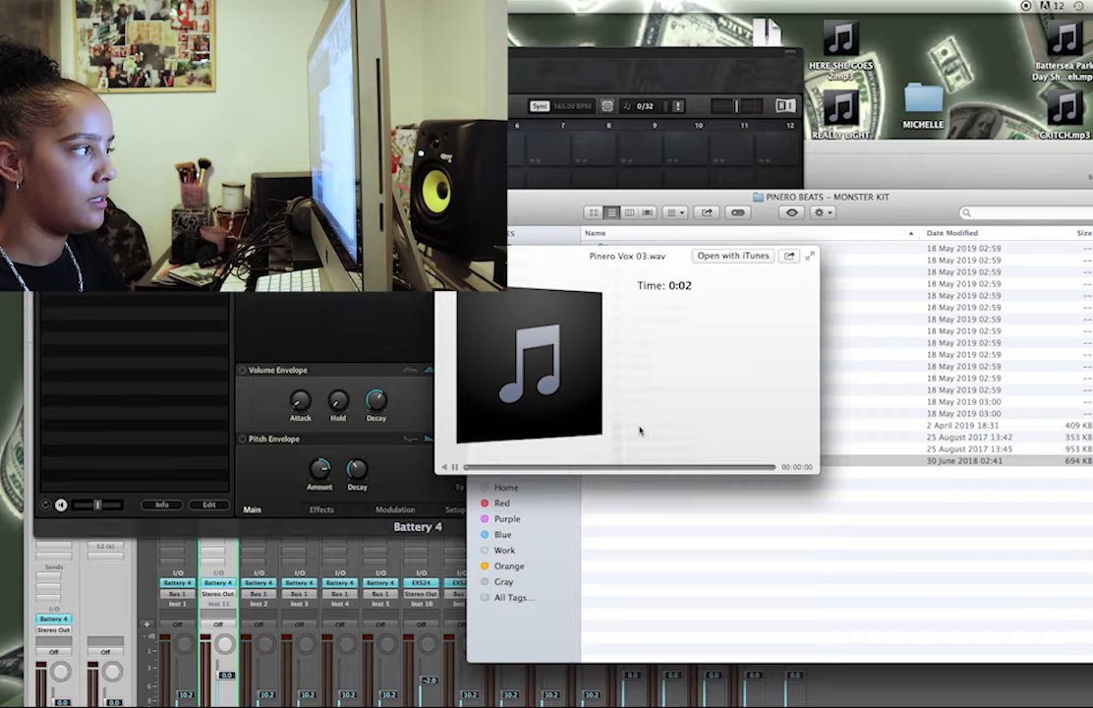
Preview the Pinero Stab samples from Stab 07 back to the earlier ones
click(690, 484)
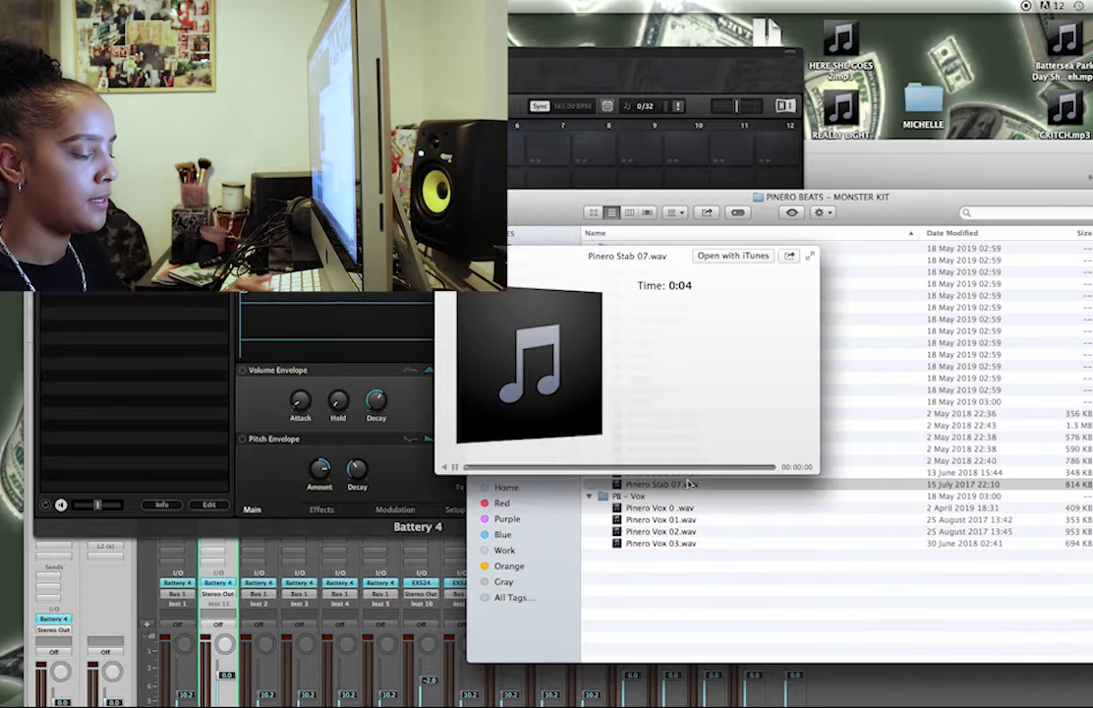
key(Up)
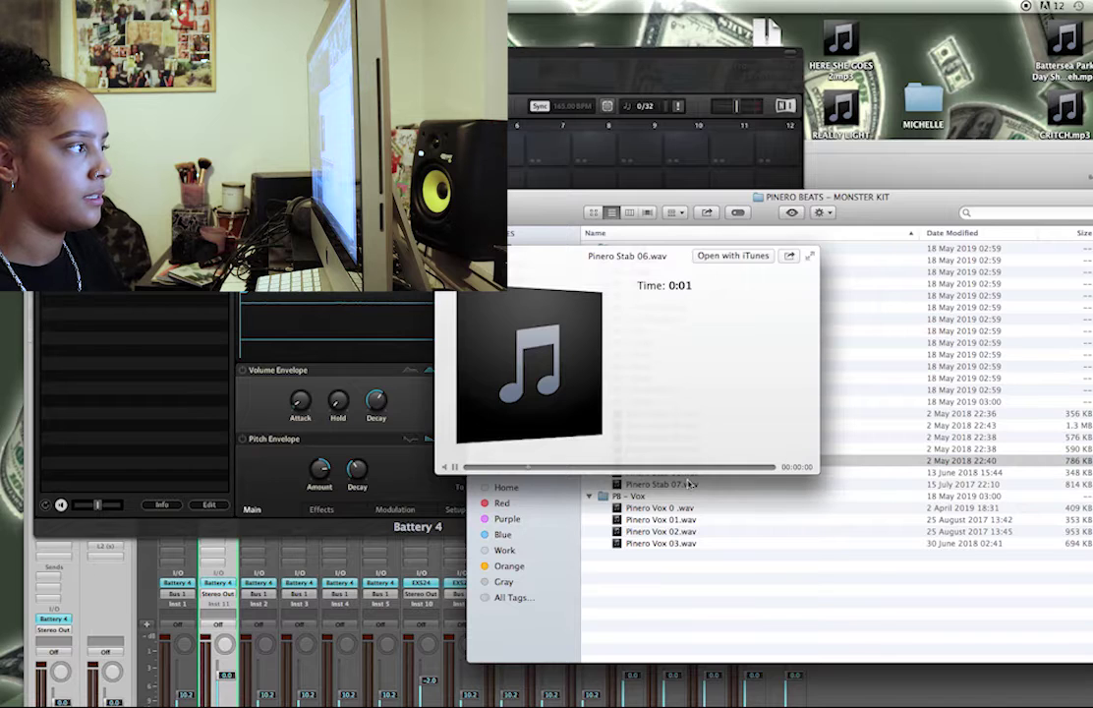
key(Up)
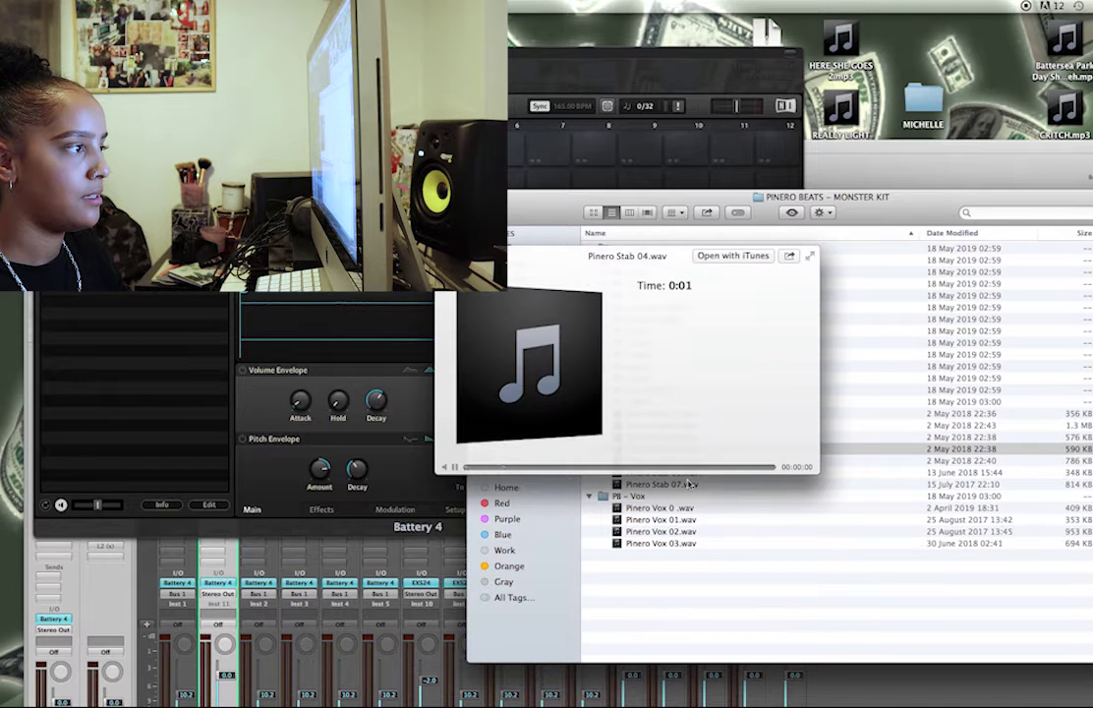
key(Up)
key(Up)
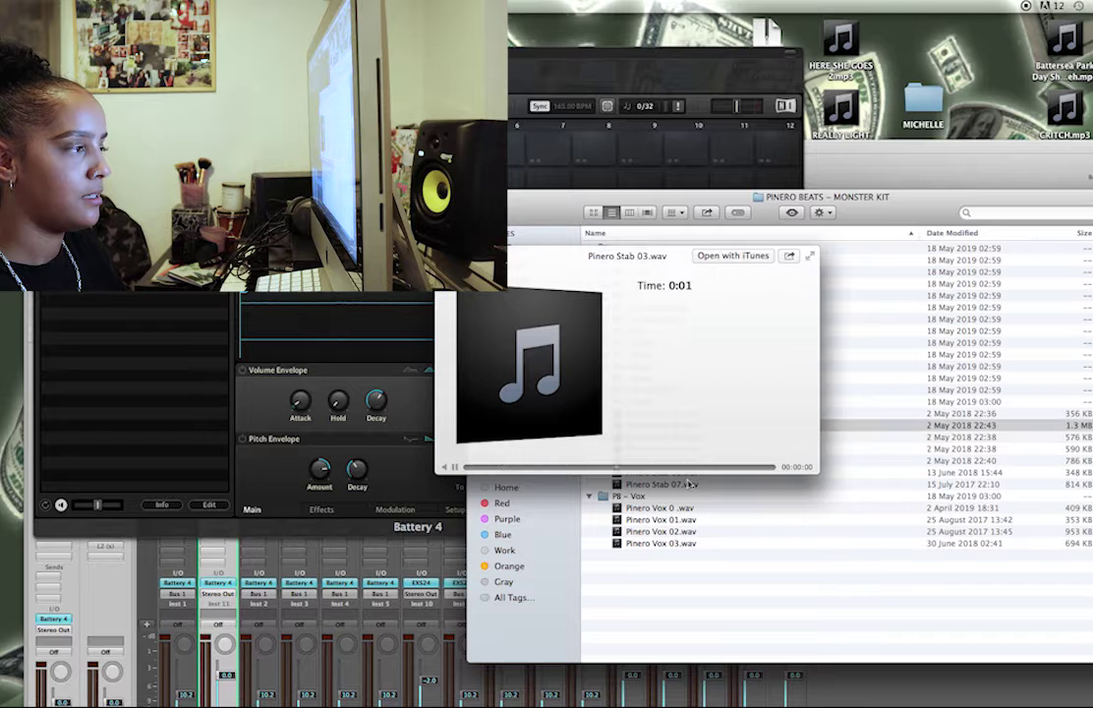
key(space)
Load the samples Pinero Stab 01 through Pinero Stab 07 into Battery's row A, starting at cell A5
click(685, 483)
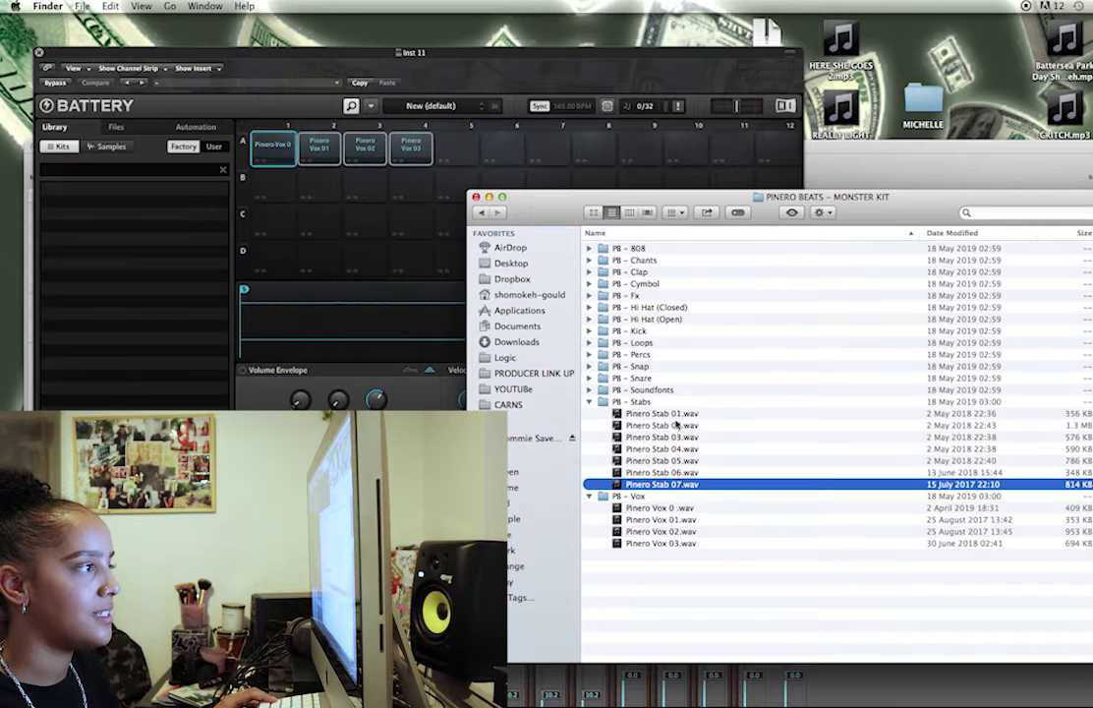
shift+click(637, 414)
drag(636, 414, 462, 150)
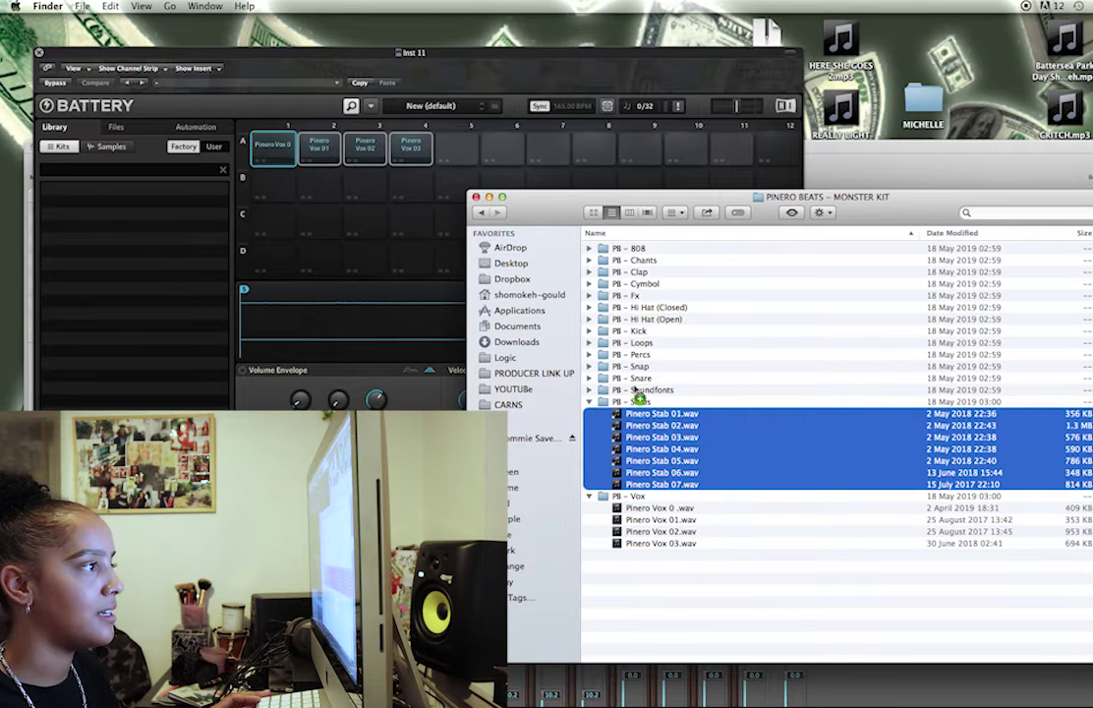
Preview Pinero Snare 01, then load the samples Pinero Snare 01 through 23 into the Battery cells after the stabs
click(646, 401)
key(space)
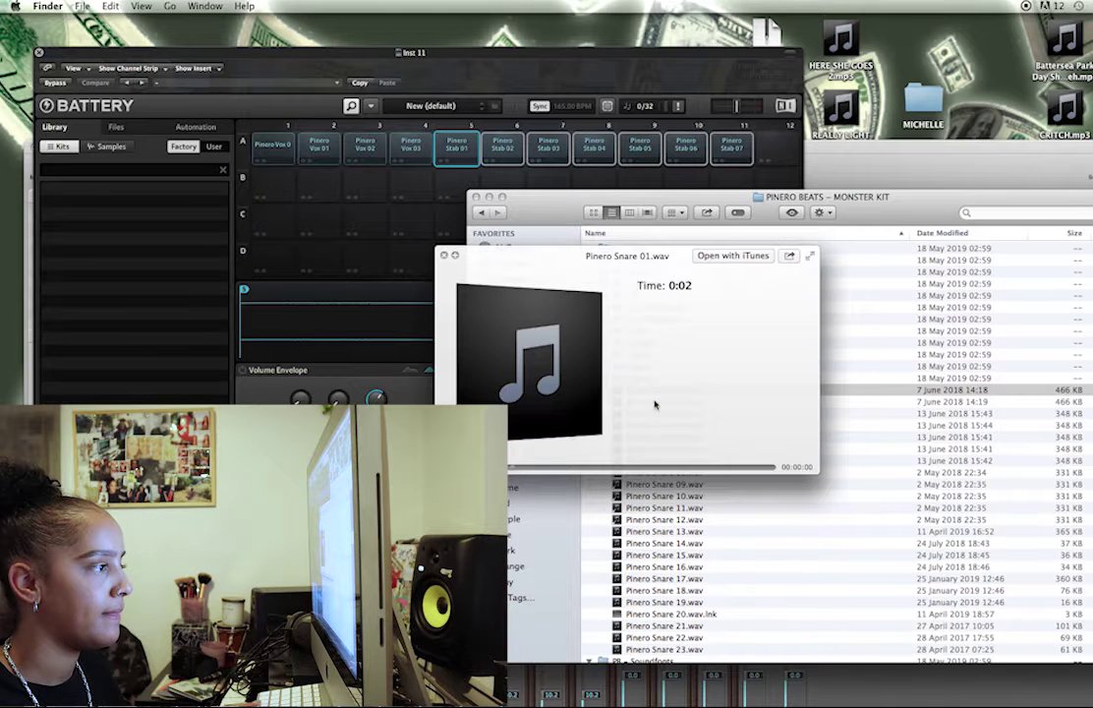
key(space)
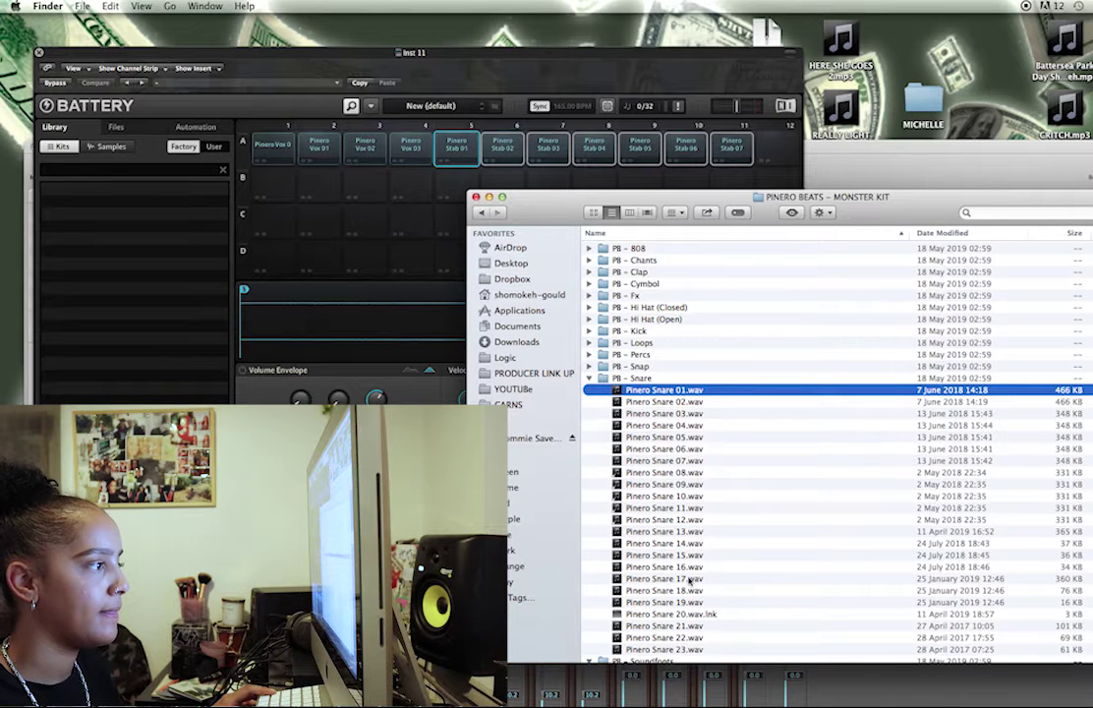
shift+click(667, 647)
drag(676, 529, 762, 175)
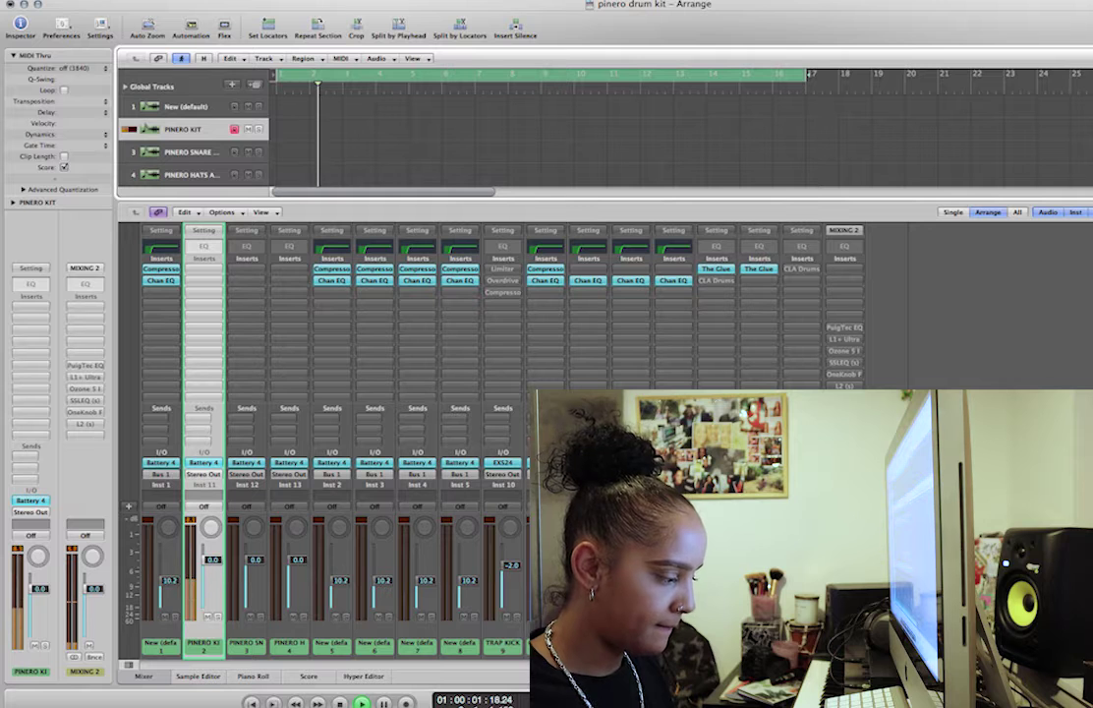
Record a MIDI part on the PINERO KIT track and quantize its notes to 1/8-Note
key(r)
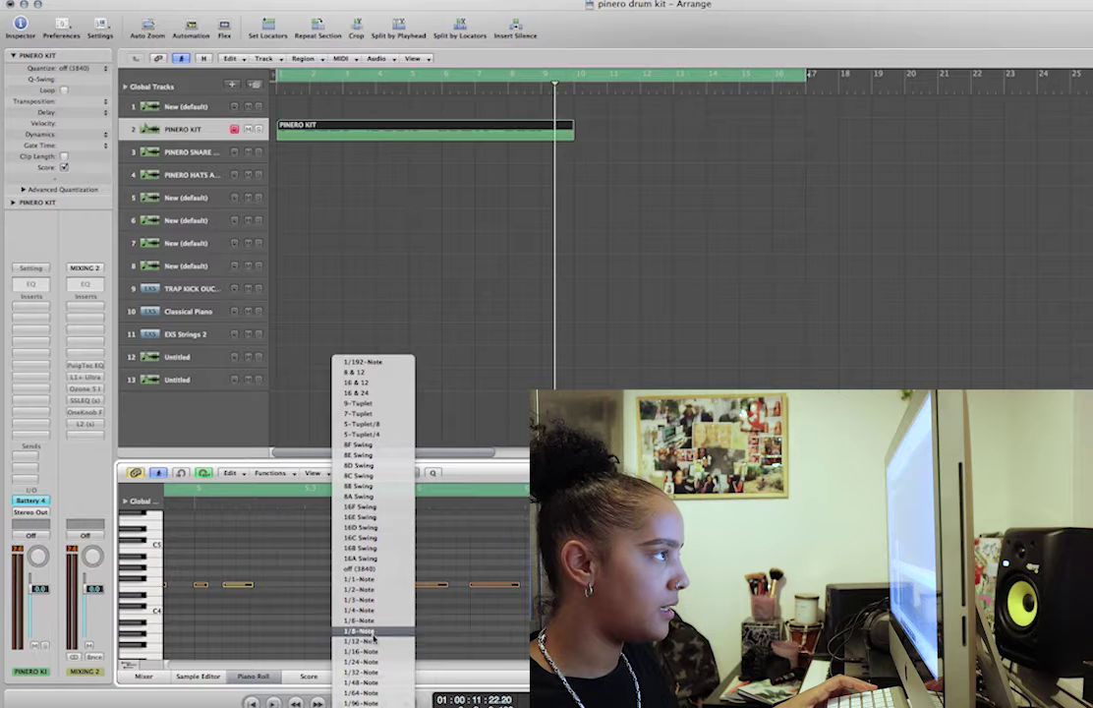
click(374, 631)
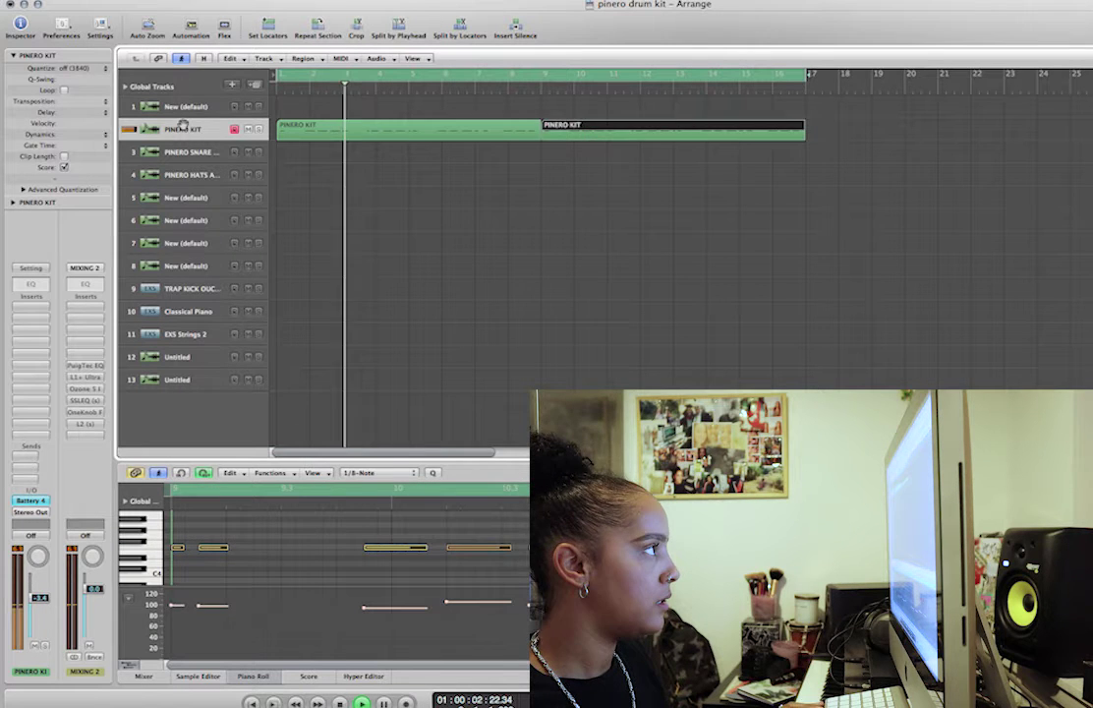
Select the PINERO SNARE CHANTS HATS track for its part and play the arrangement from the beginning
click(185, 152)
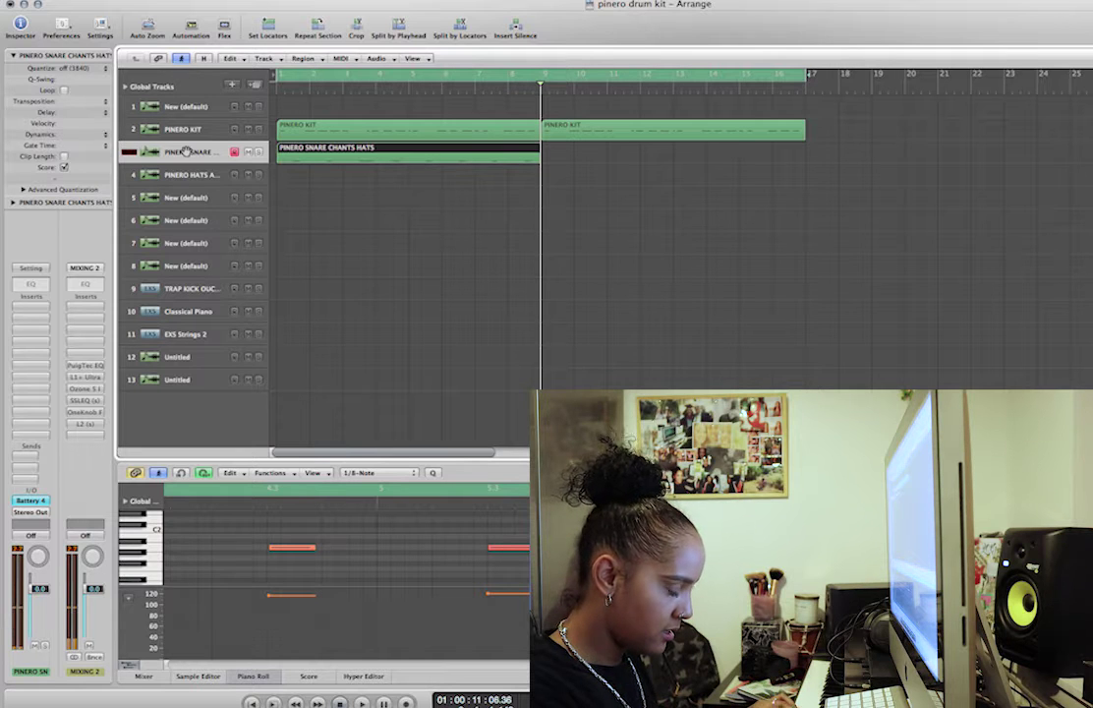
key(Return)
key(space)
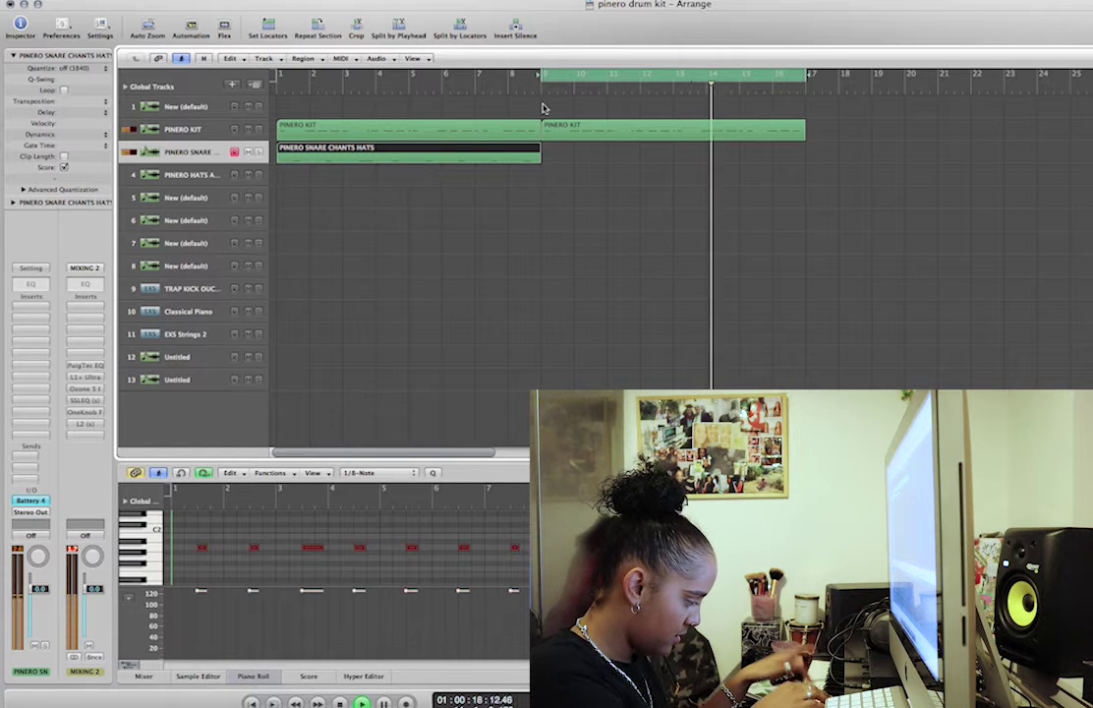
Record two separate MIDI parts over bars 9 to 16 on additional PINERO SNARE CHANTS HATS tracks
key(space)
key(r)
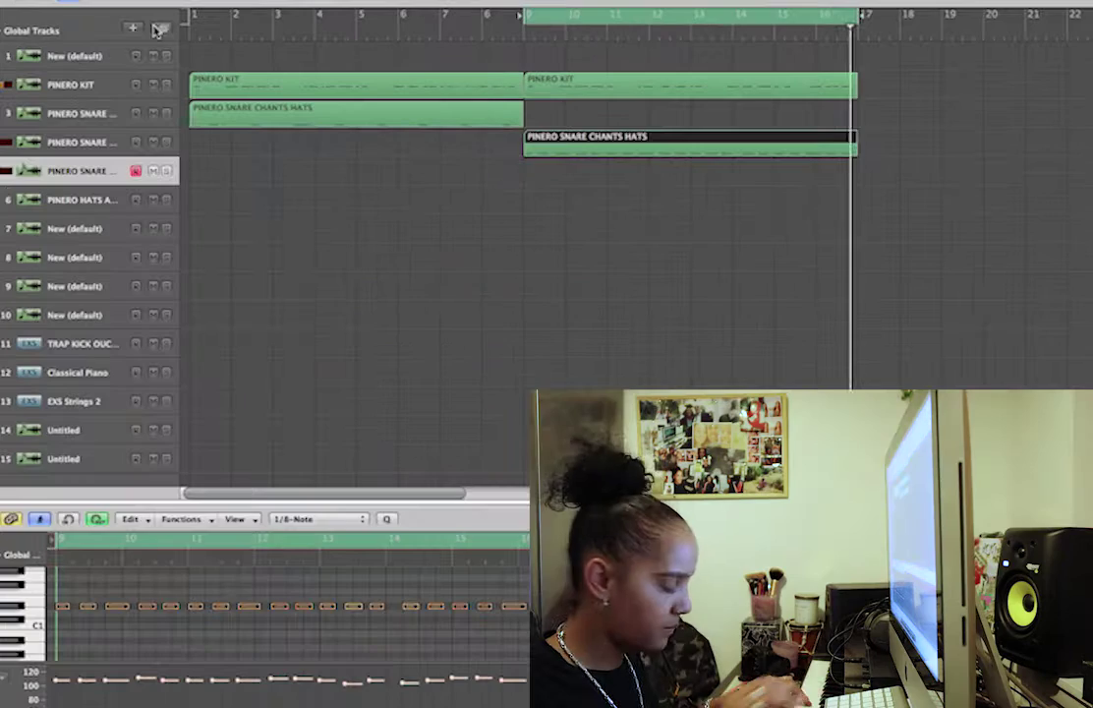
key(r)
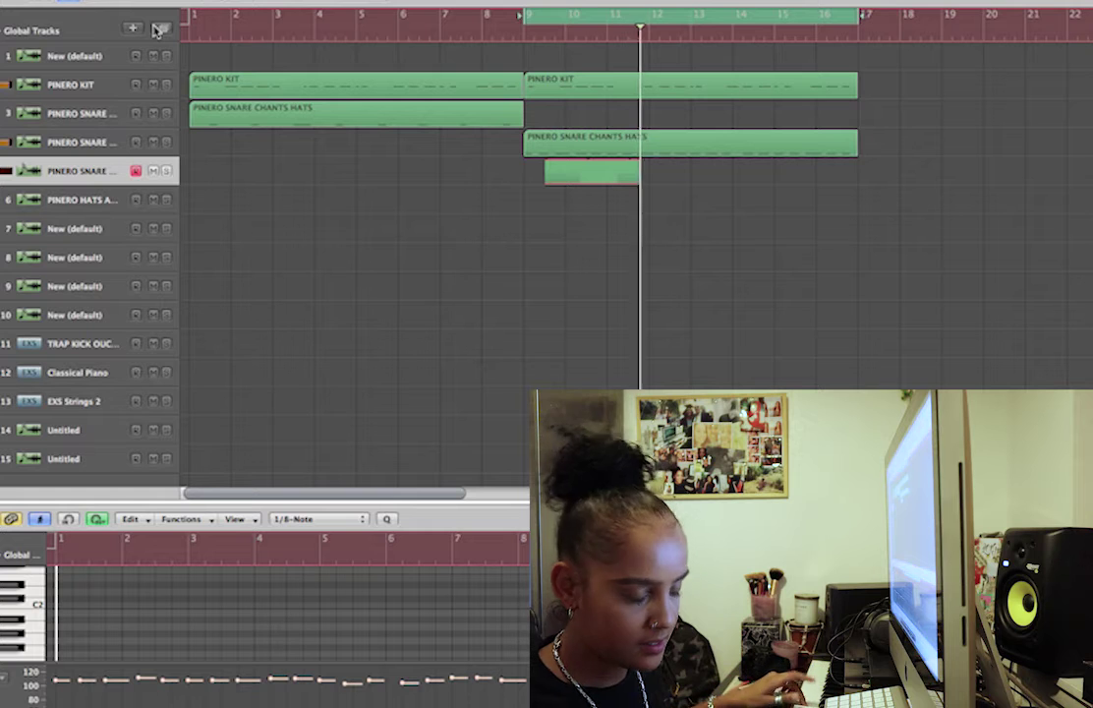
key(space)
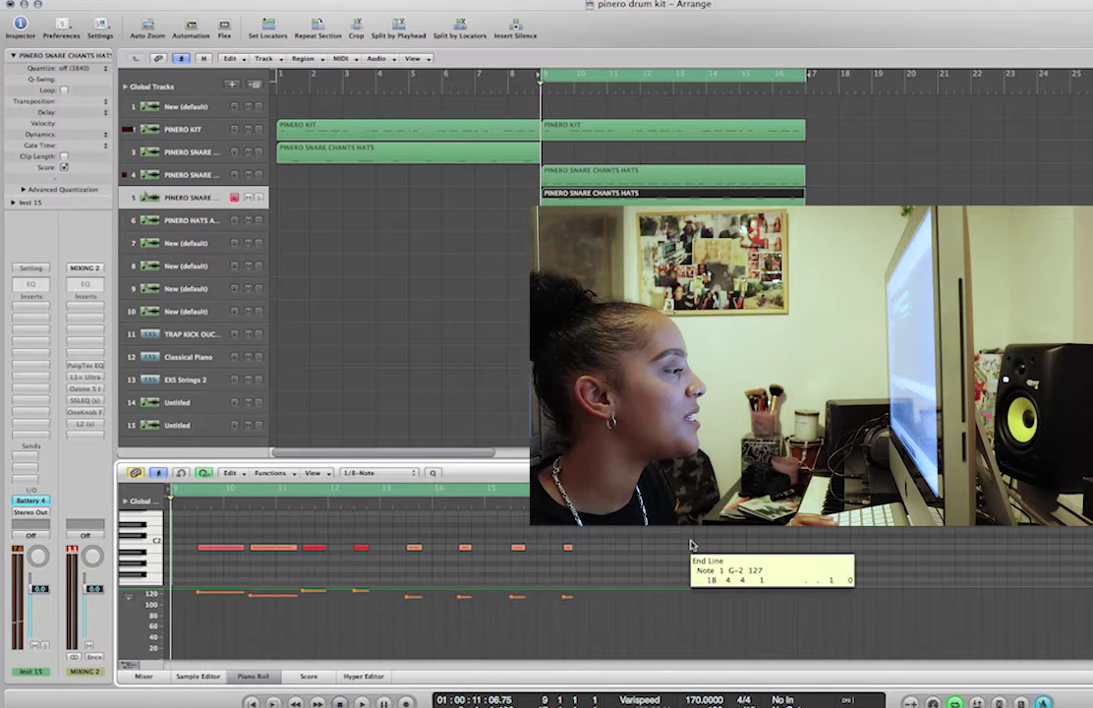
click(689, 541)
Extend the cycle range back to bar 1 so it covers bars 1 to 16, and play the arrangement with PINERO KIT selected
key(space)
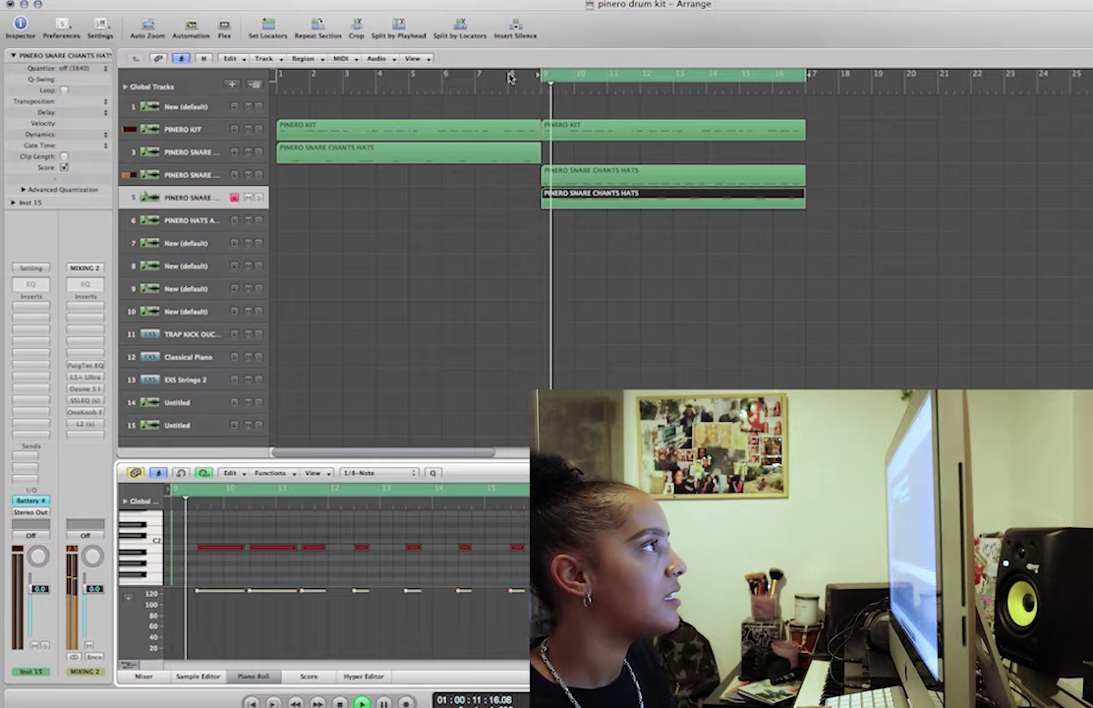
drag(543, 75, 276, 110)
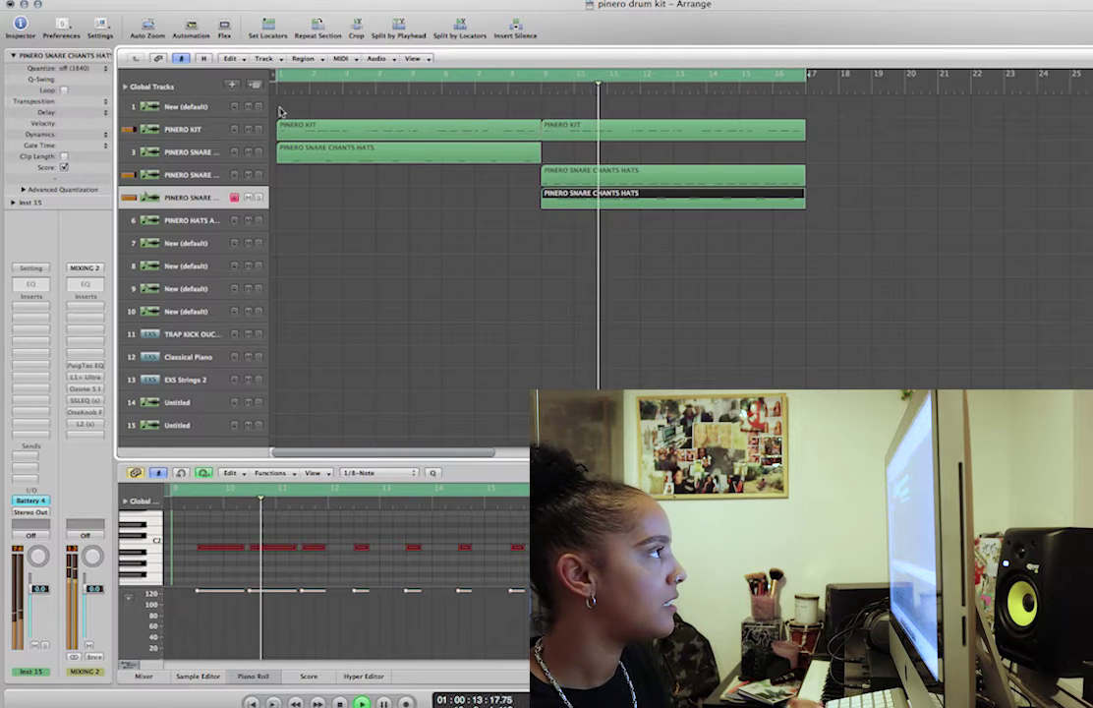
key(space)
click(264, 139)
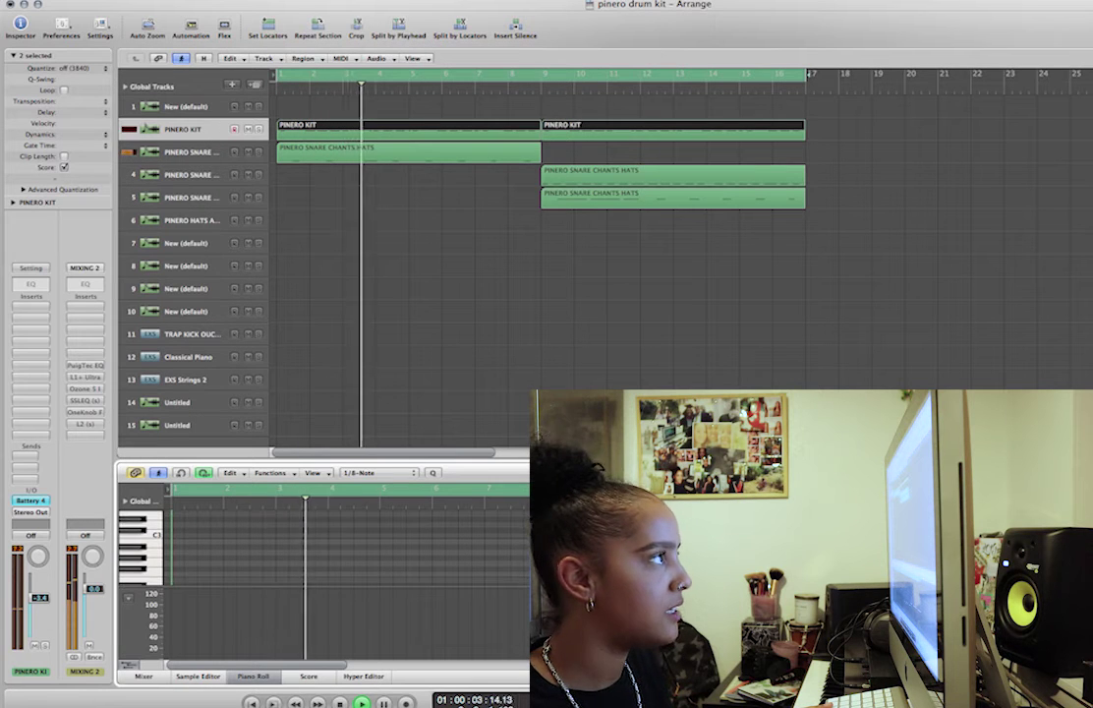
click(859, 347)
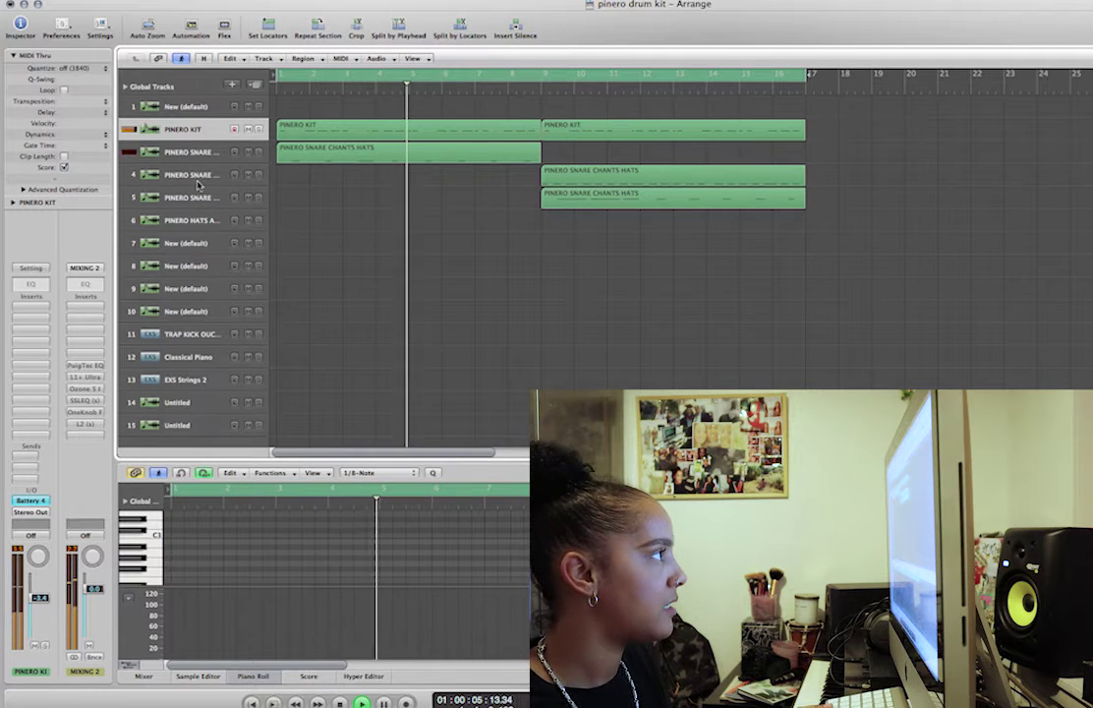
Record a hats part on the PINERO HATS AND LOOPS track, select all its notes, and duplicate the track with its settings
click(198, 224)
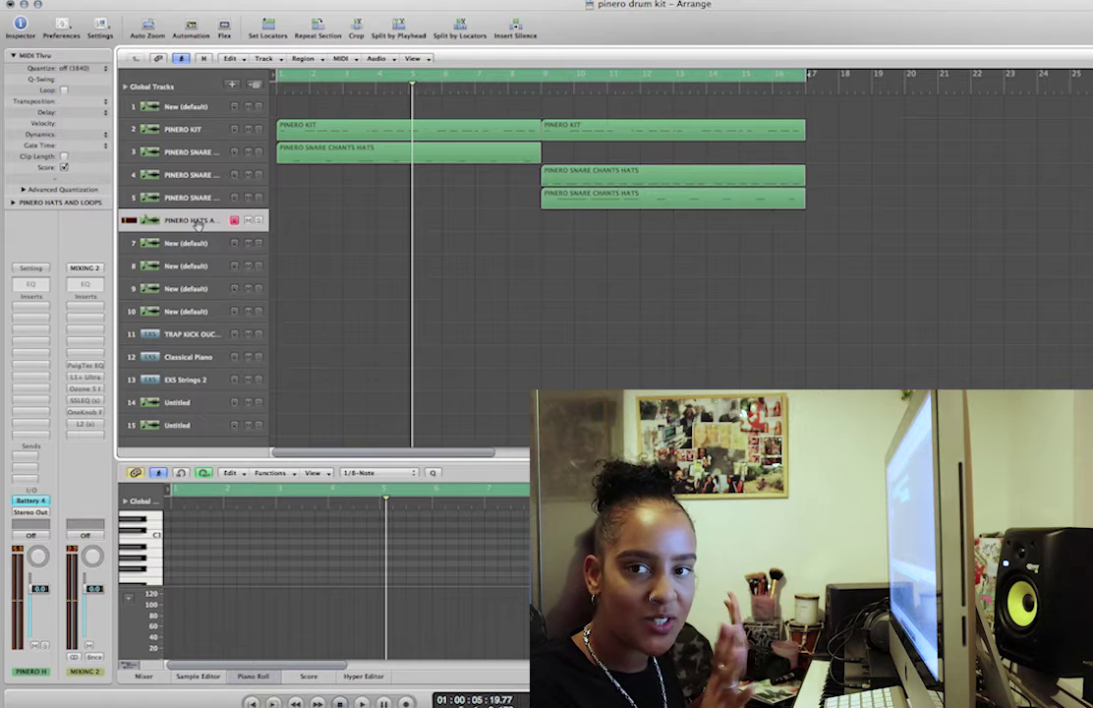
key(r)
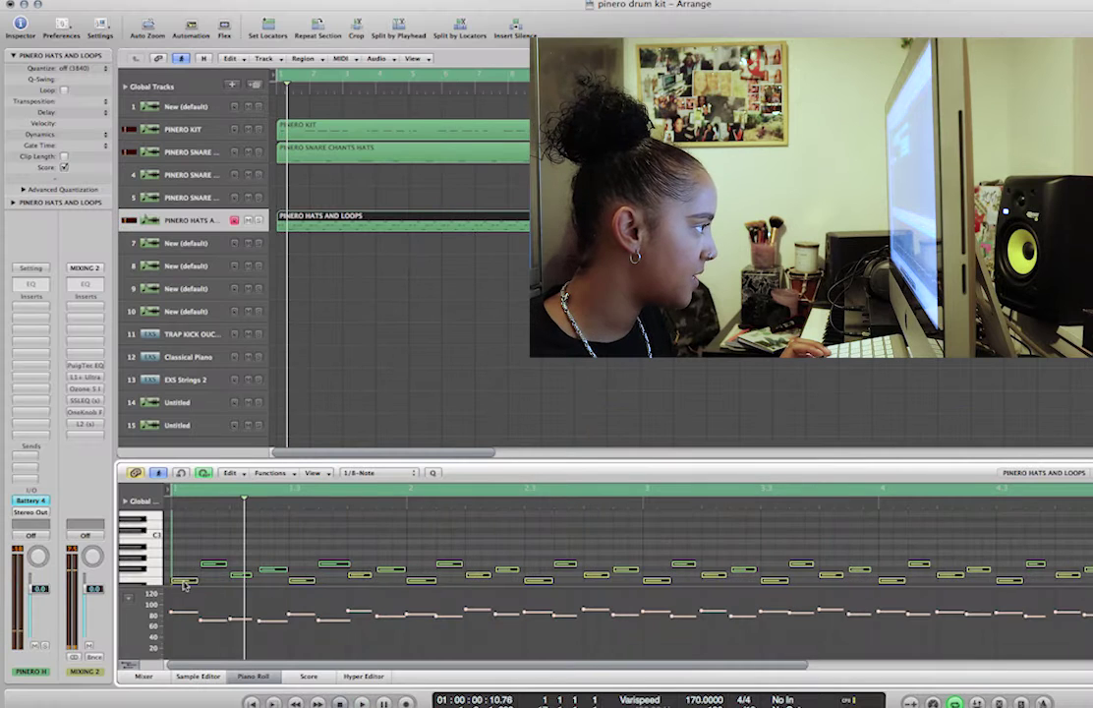
mouse_move(202, 579)
mouse_down()
mouse_move(232, 582)
mouse_move(198, 584)
mouse_up()
key(super+a)
key(space)
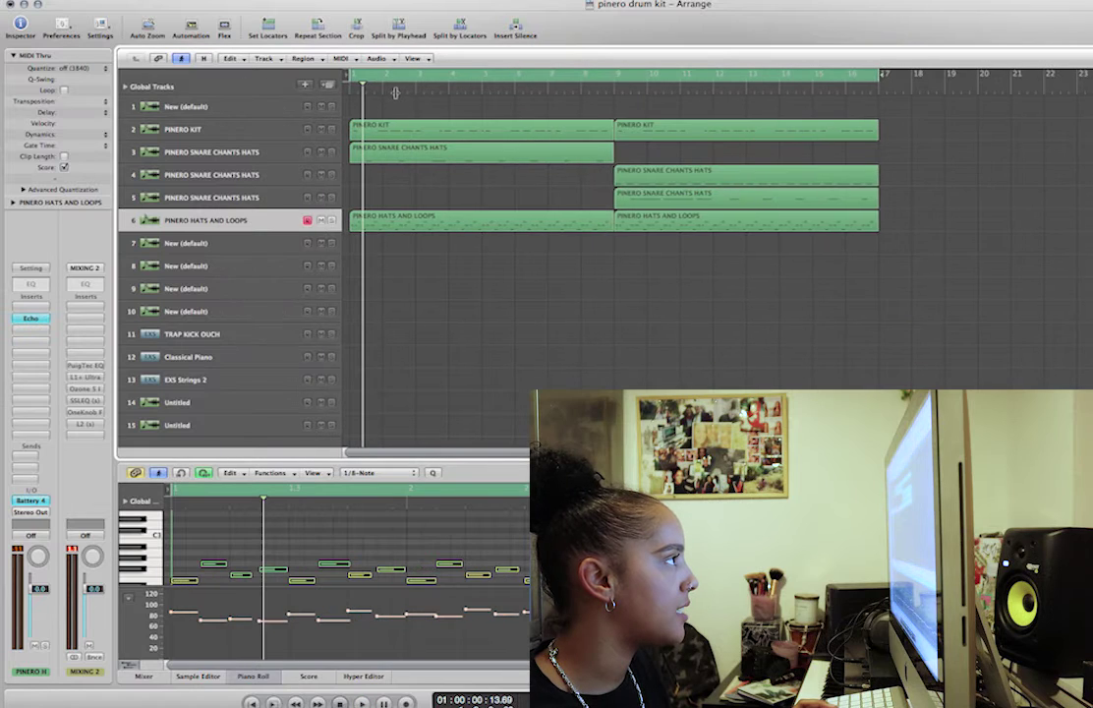
drag(395, 94, 374, 93)
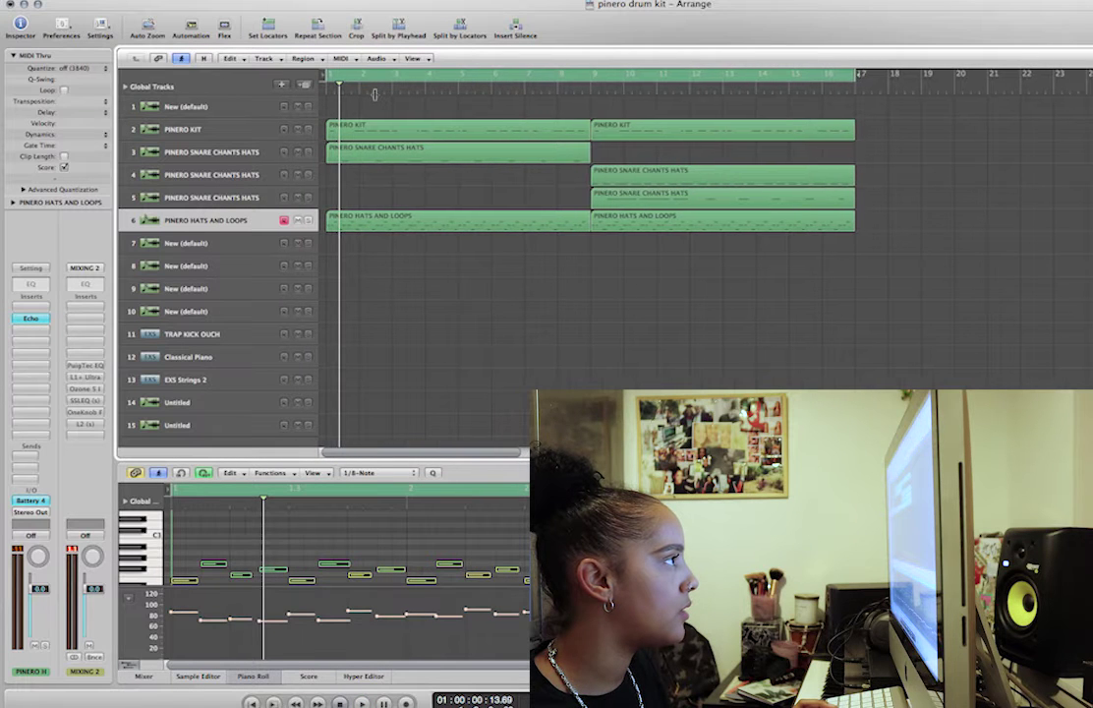
click(302, 87)
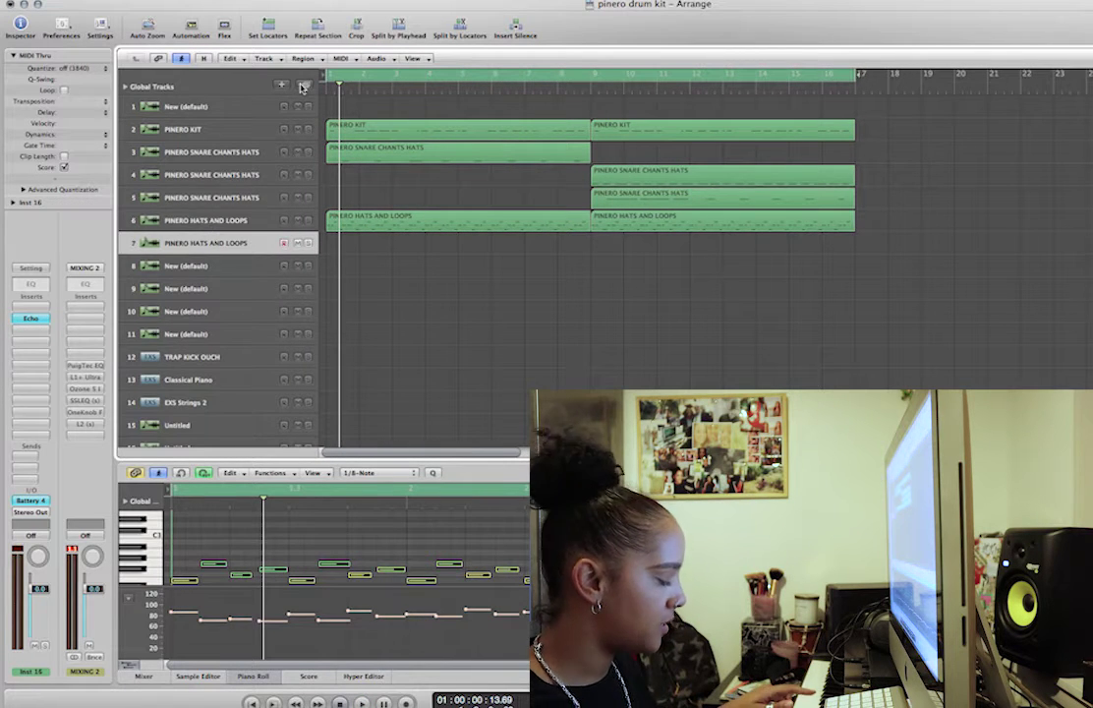
Record a short part at bar 4 on the third PINERO SNARE CHANTS HATS track and move it to a duplicate track below
click(248, 201)
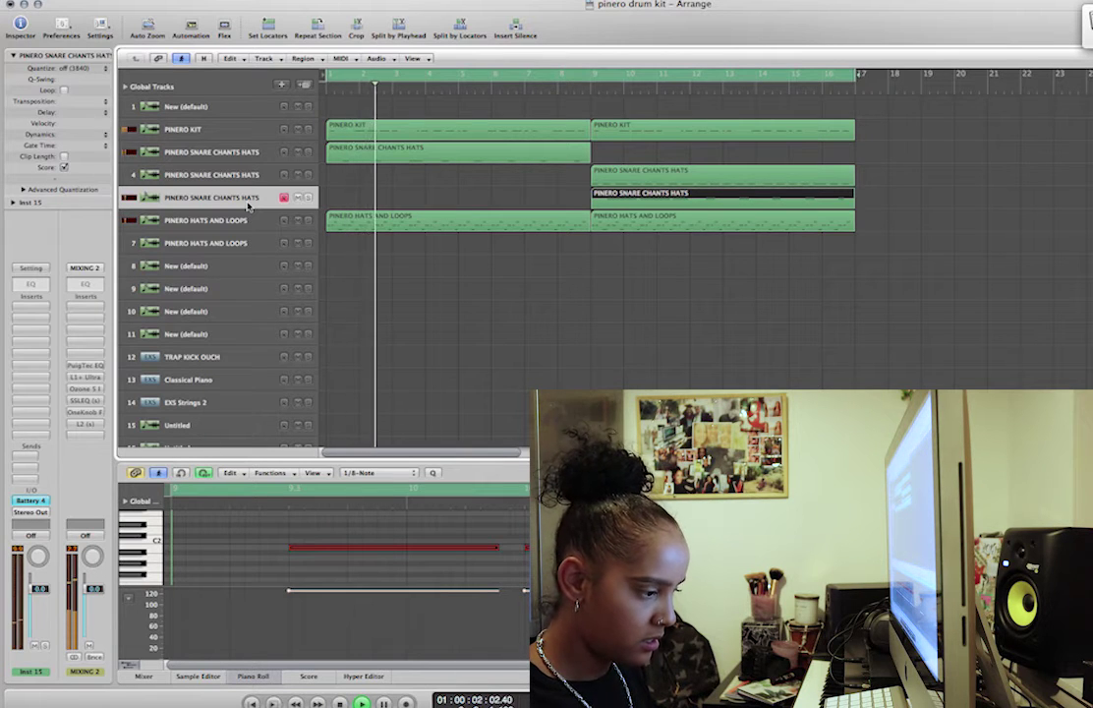
key(r)
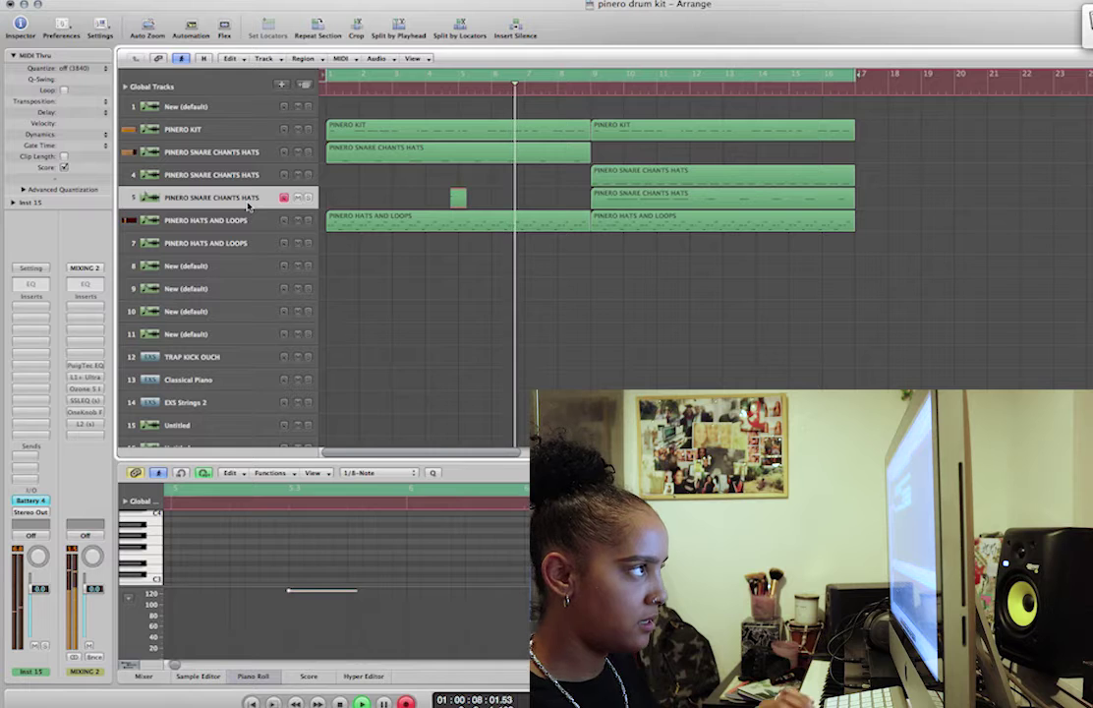
key(space)
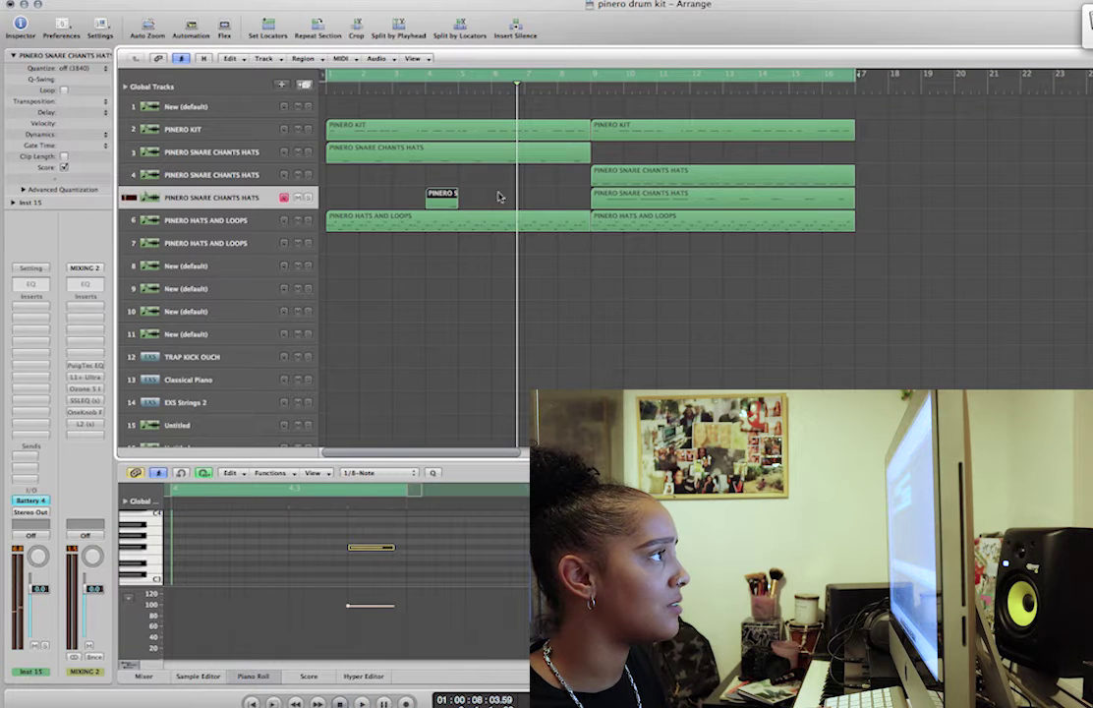
key(super+d)
drag(442, 194, 446, 215)
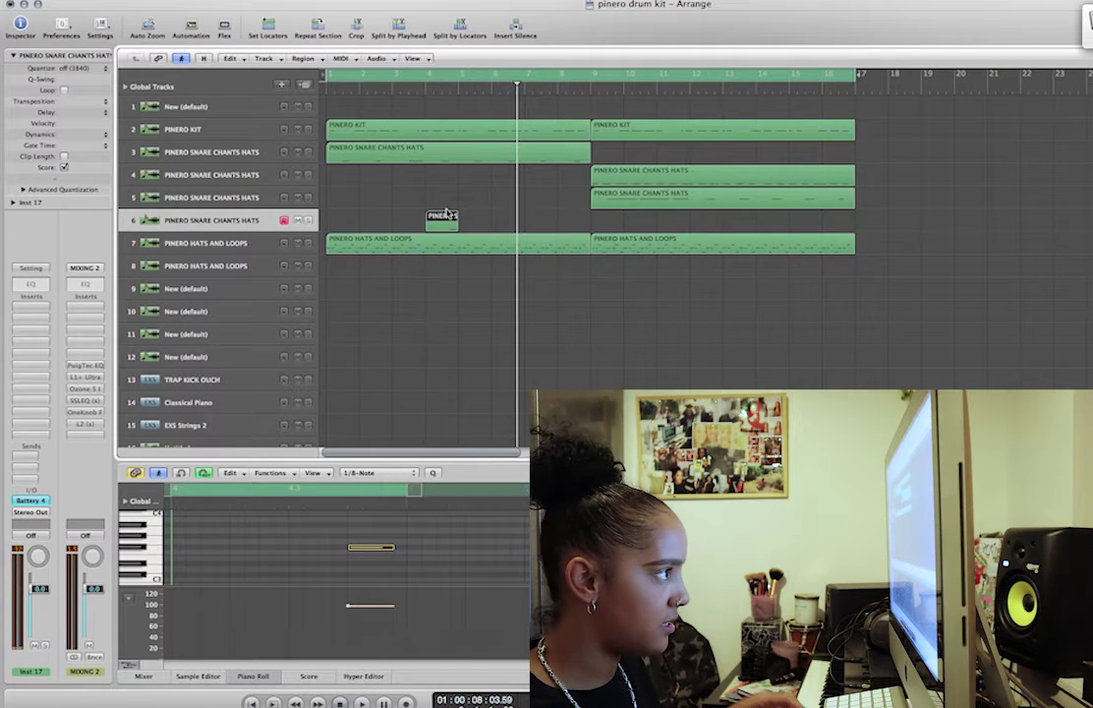
Record a short part at bar 1 on another duplicate PINERO SNARE CHANTS HATS track and set its Echo time to 1/4
key(Return)
key(space)
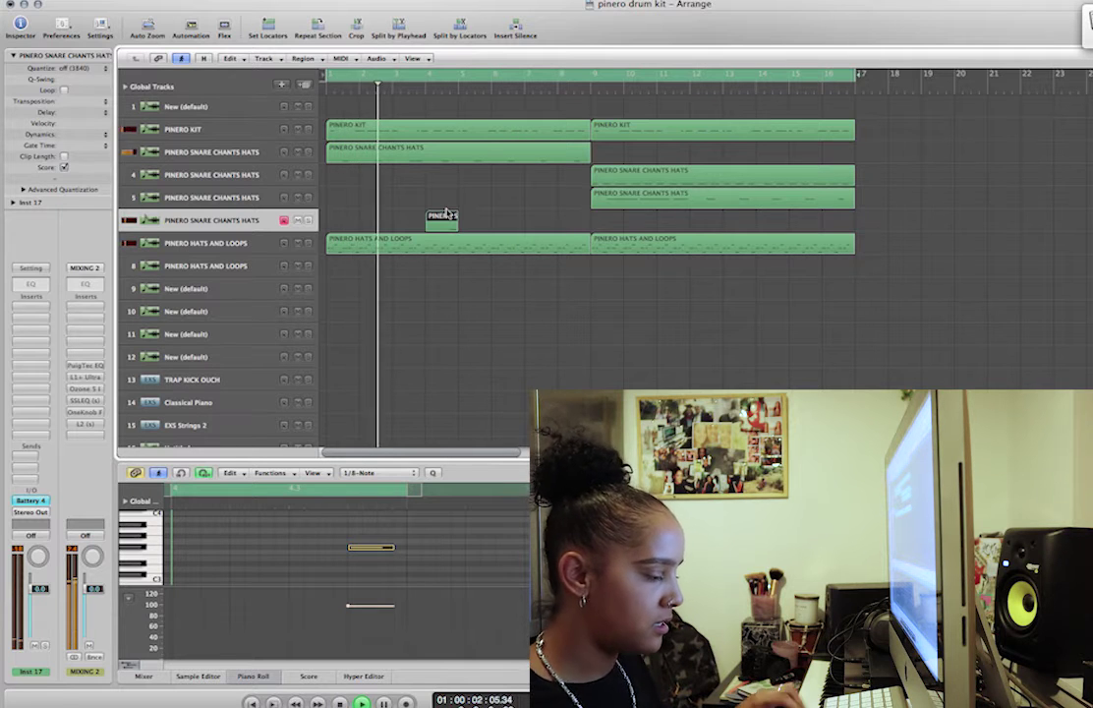
click(309, 86)
key(r)
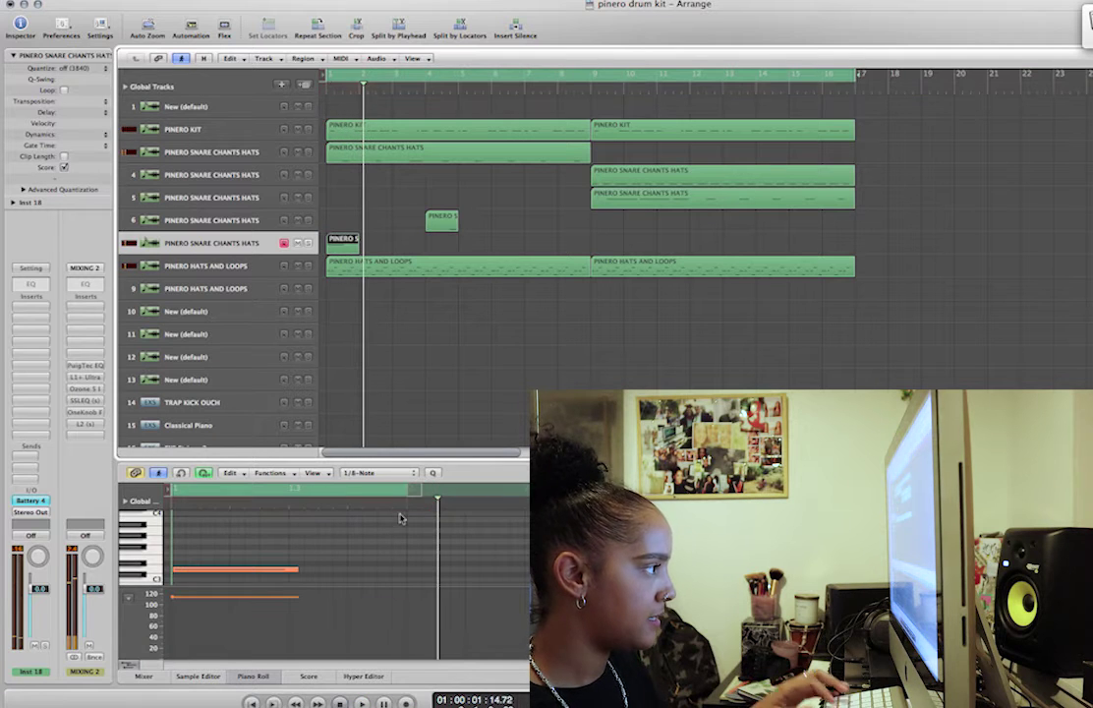
click(268, 574)
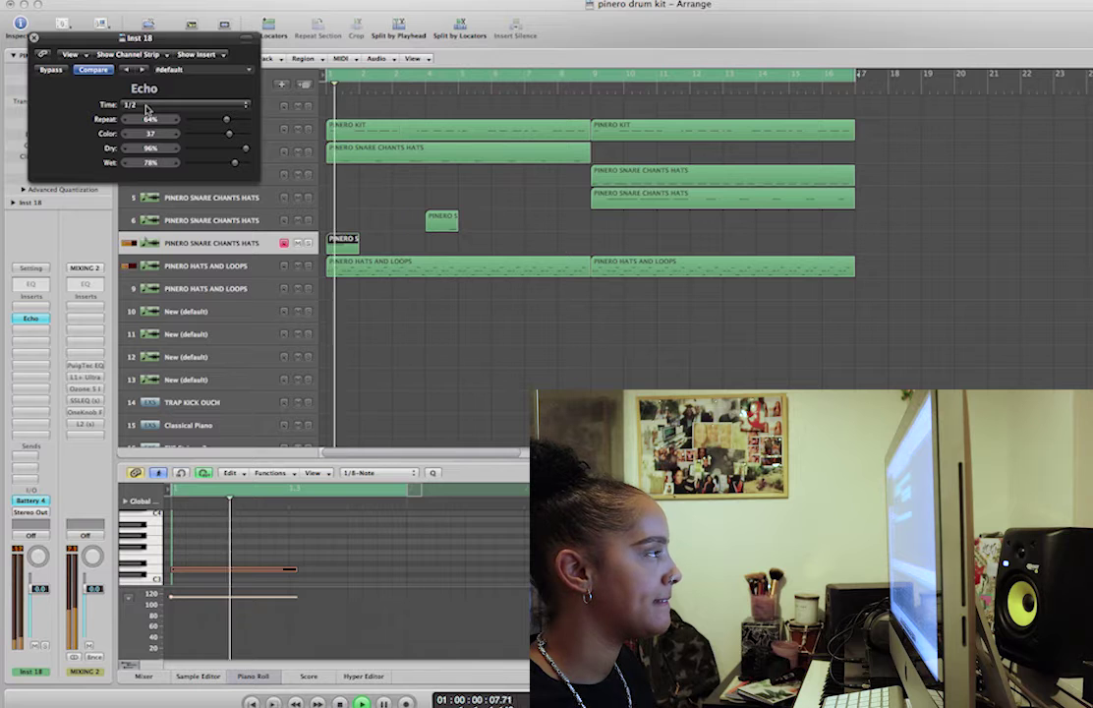
click(147, 107)
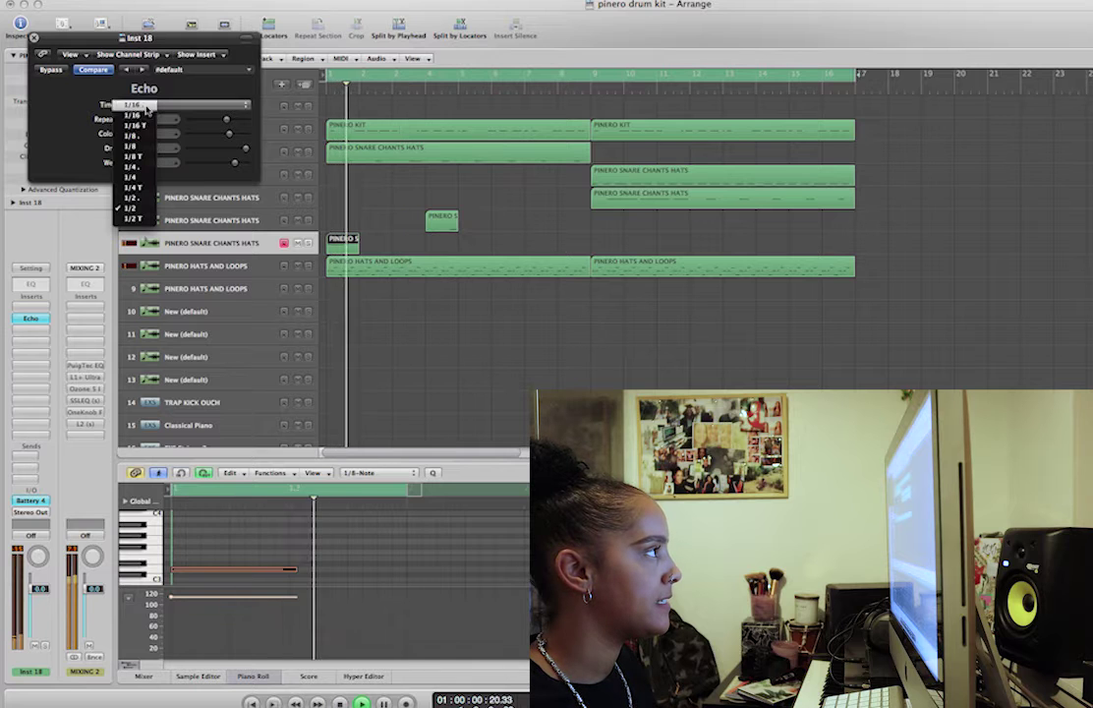
click(137, 178)
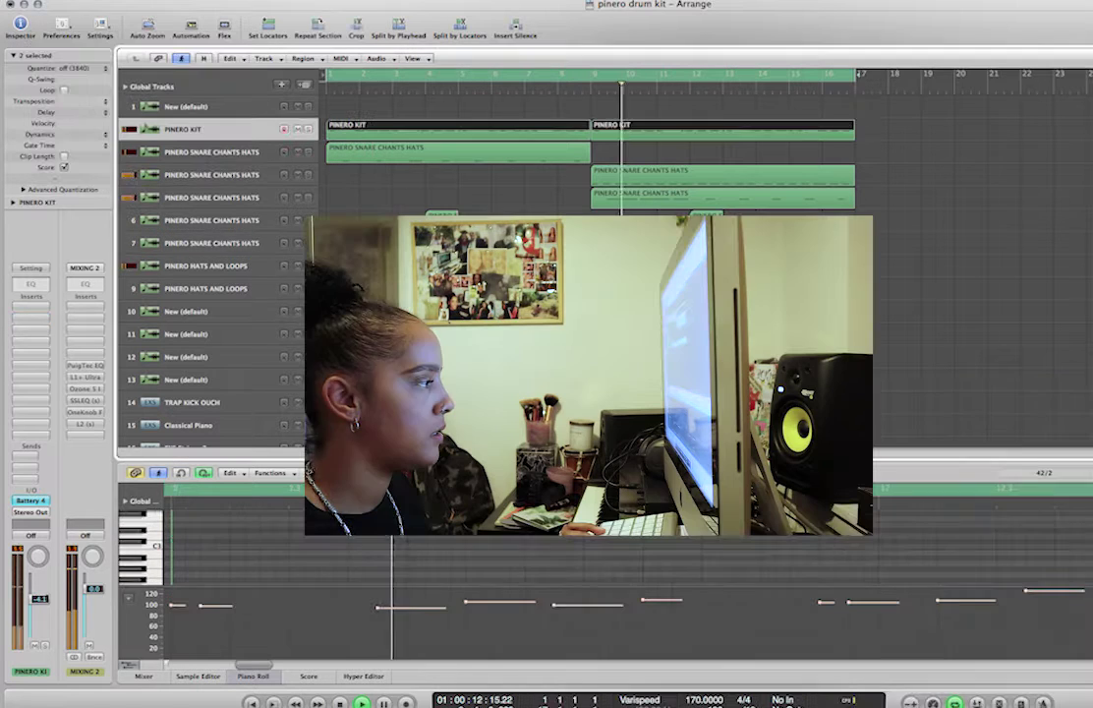
Reduce the track height and lower the volume of the track with the bar 4 and bar 12 regions to -7.2 dB
key(ctrl+Up)
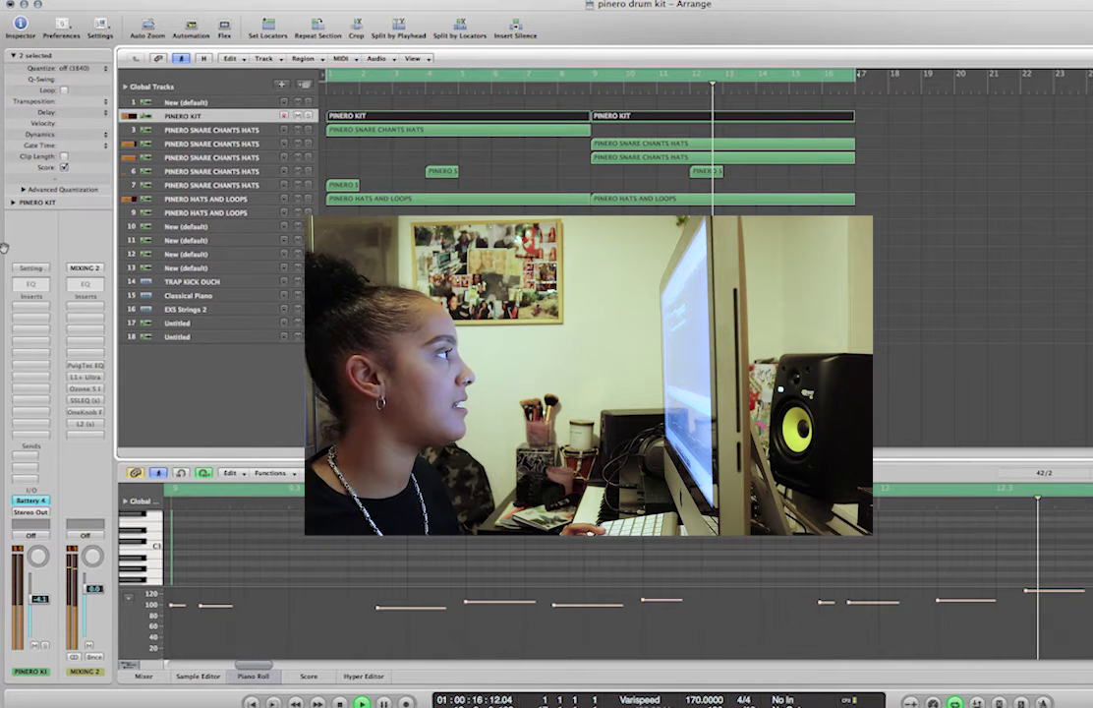
click(211, 171)
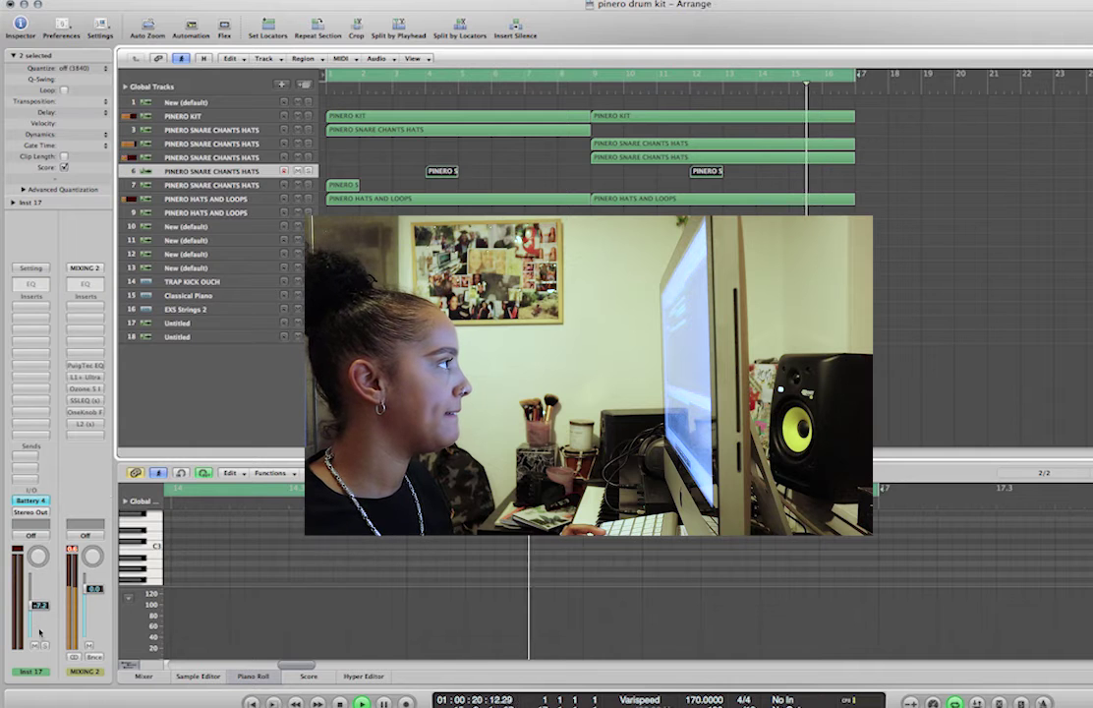
click(232, 204)
click(234, 216)
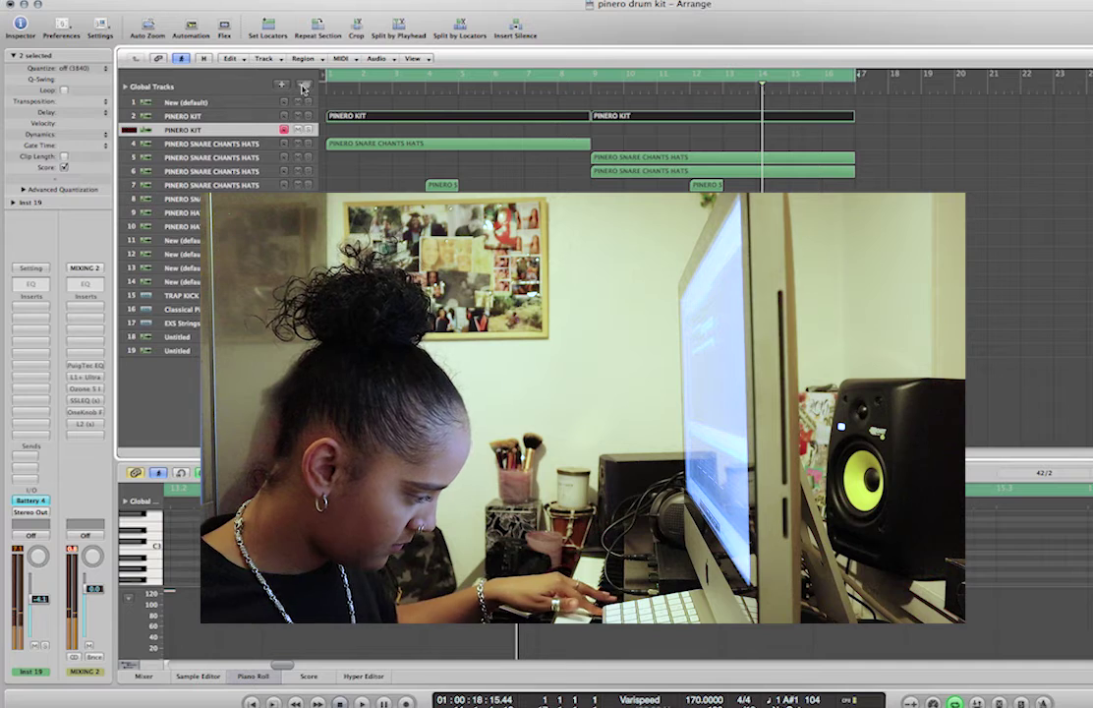
Record an extra part on the duplicate PINERO KIT track and an eight-bar melody from bar 1 on the Classical Piano track
key(r)
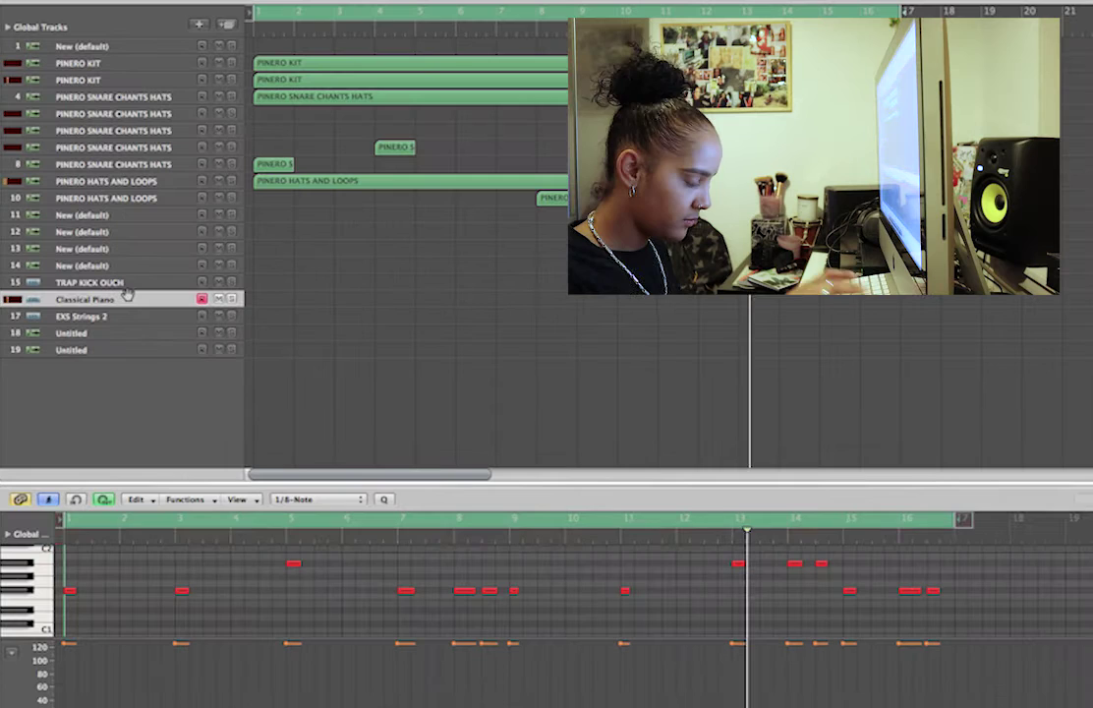
key(r)
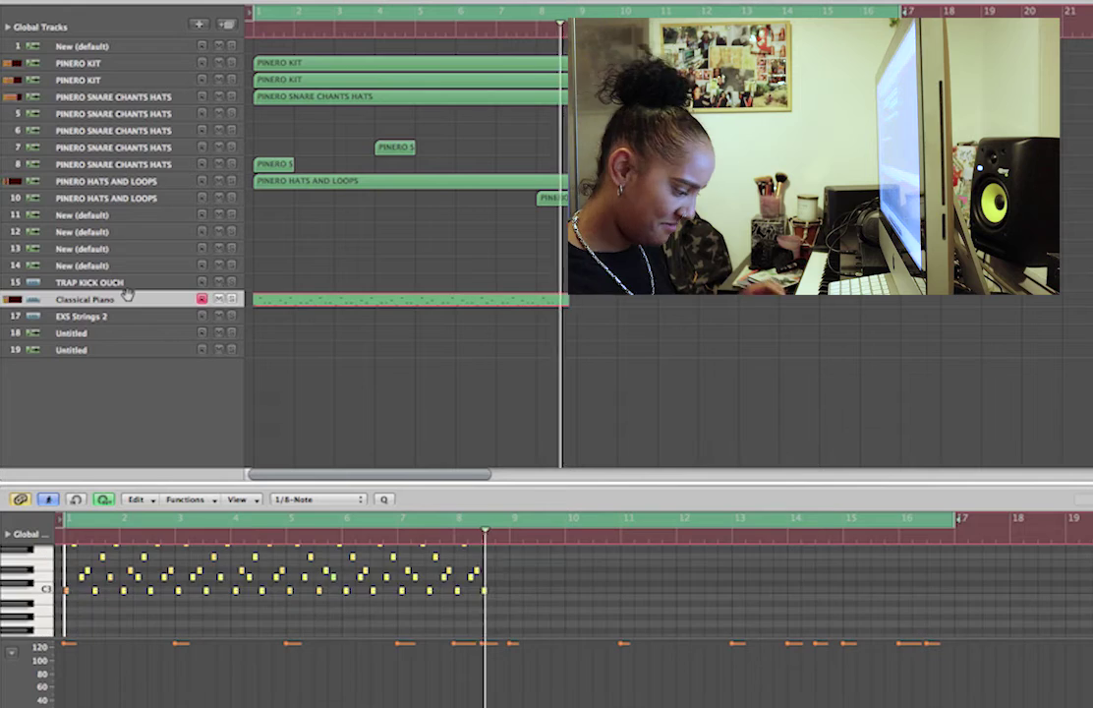
key(space)
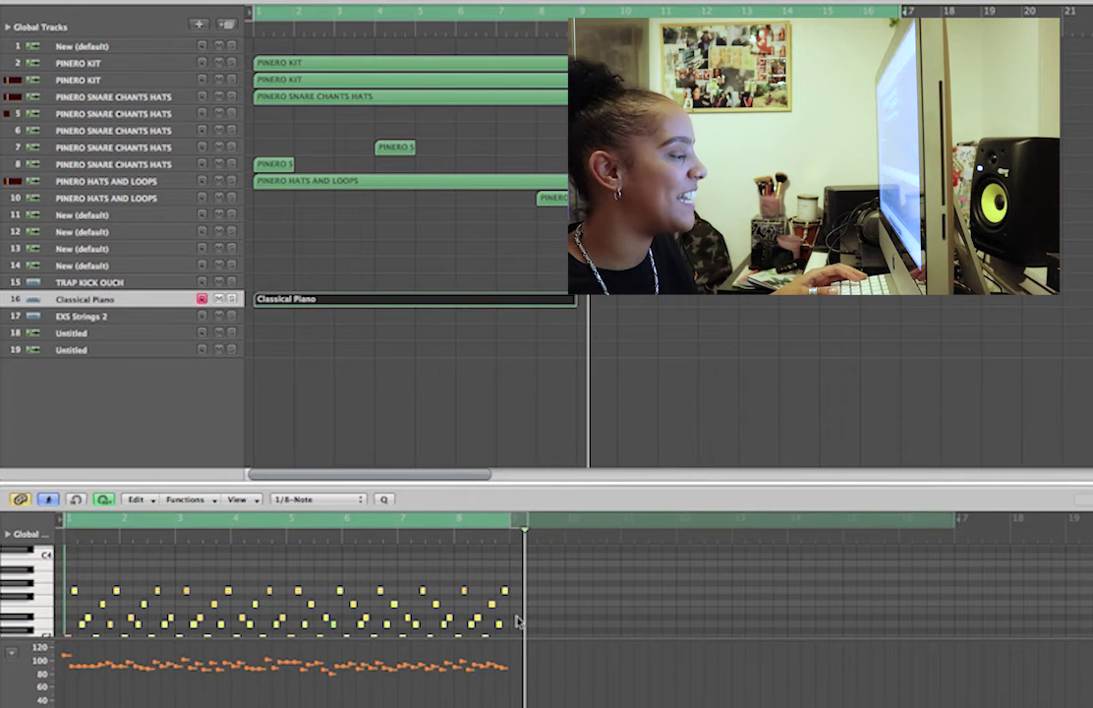
Play the arrangement from the beginning and copy the Classical Piano region to start at bar 9
key(Return)
key(space)
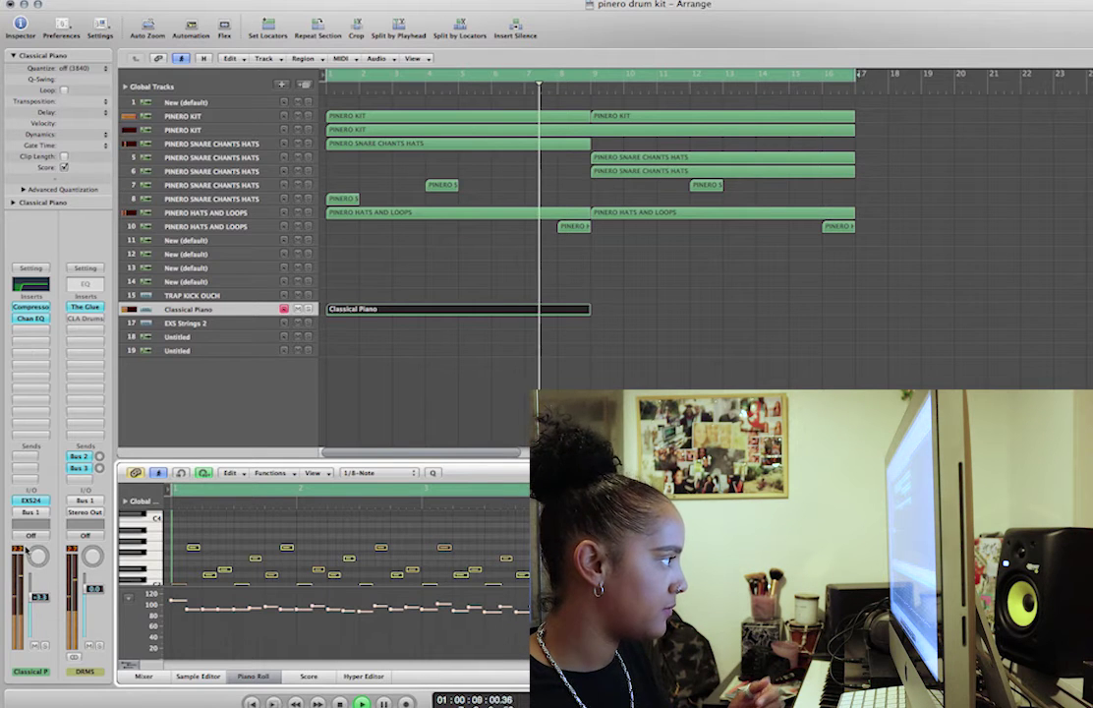
drag(546, 313, 795, 314)
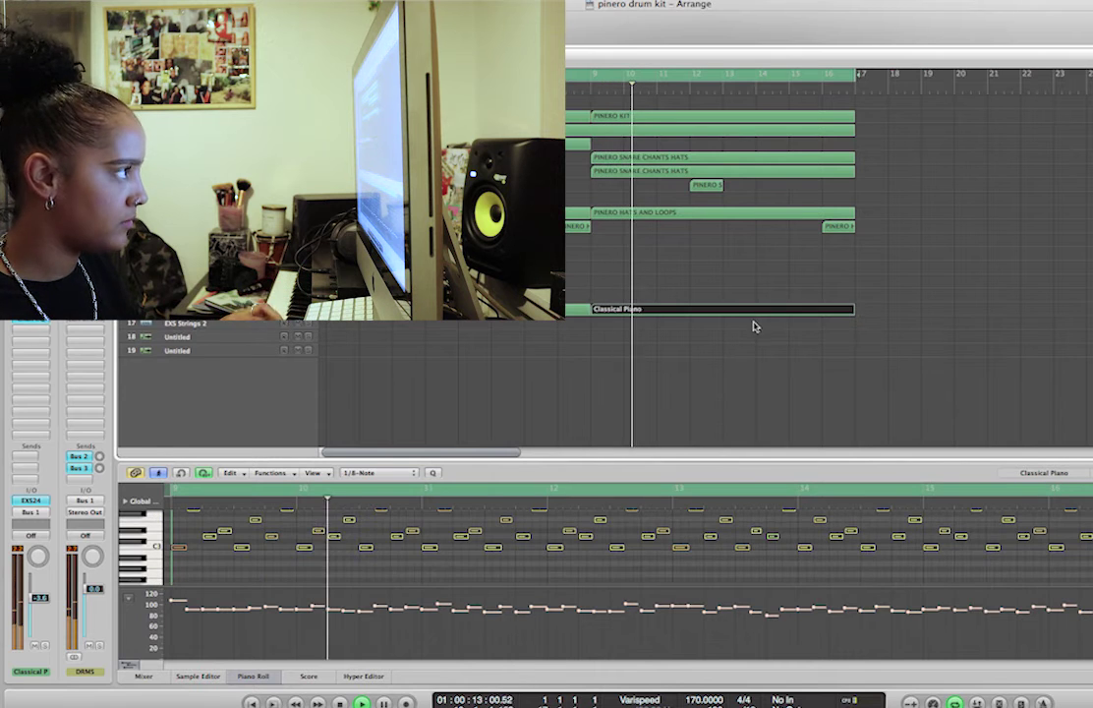
Insert the Cableguys HalfTime effect on the Classical Piano track and set its loop length to 4 Bars
click(31, 349)
mouse_move(59, 506)
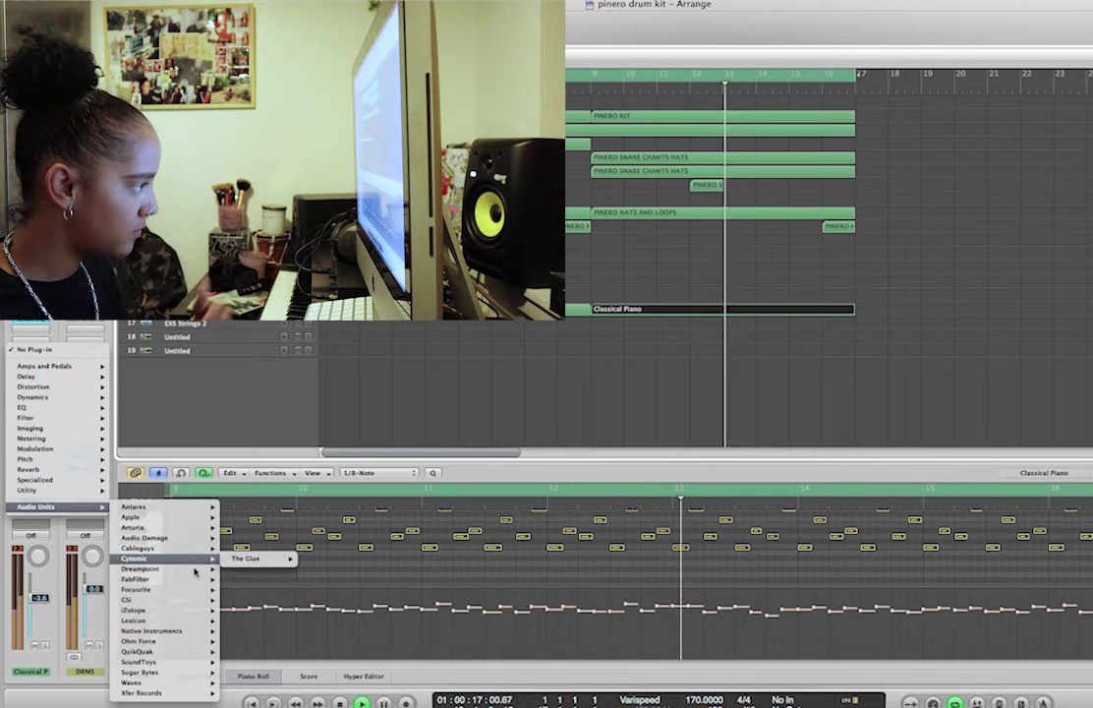
mouse_move(194, 664)
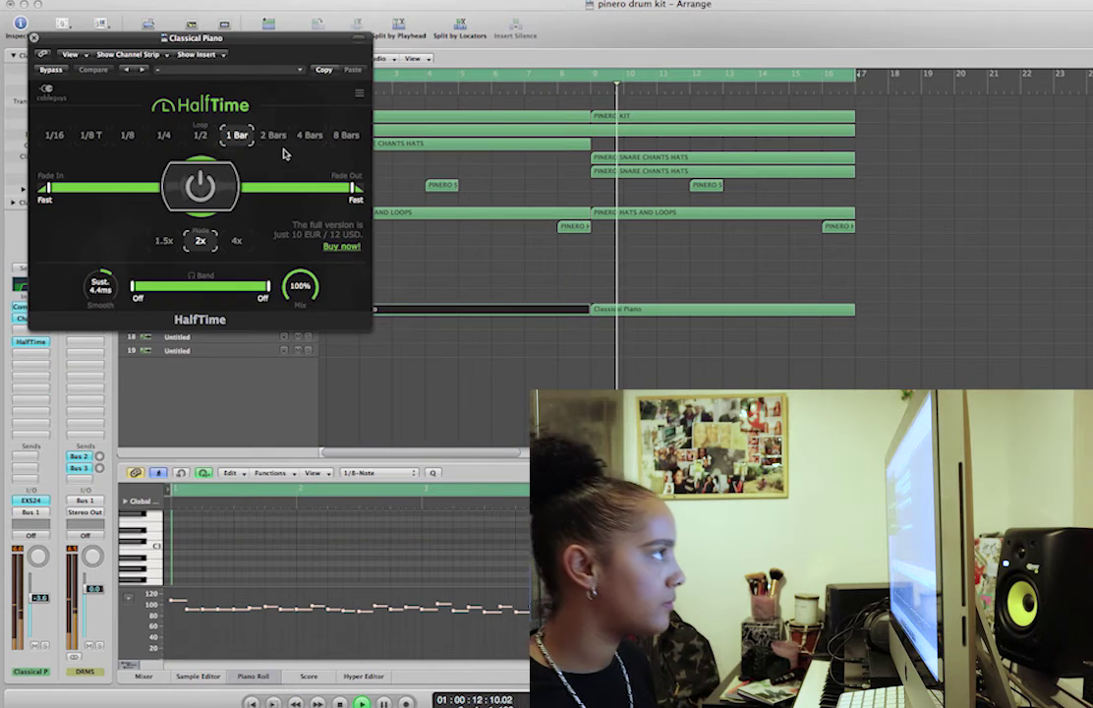
click(310, 135)
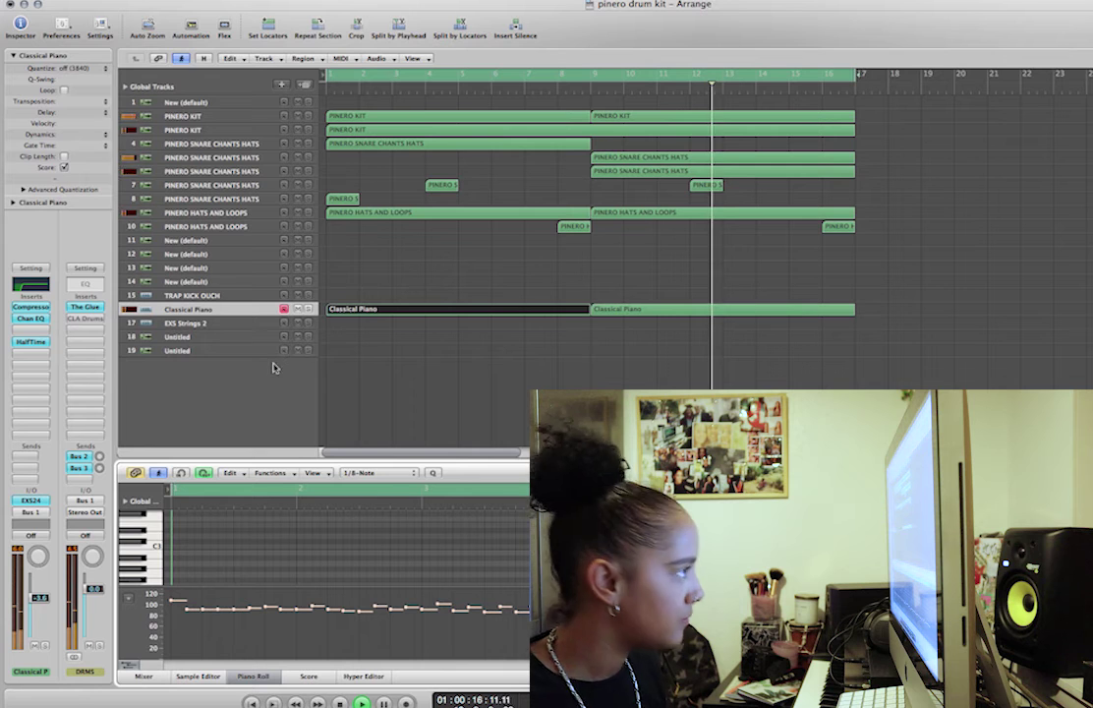
Bounce both Classical Piano regions in place to a new track with the source muted, and play the result from the beginning
drag(1079, 282, 483, 313)
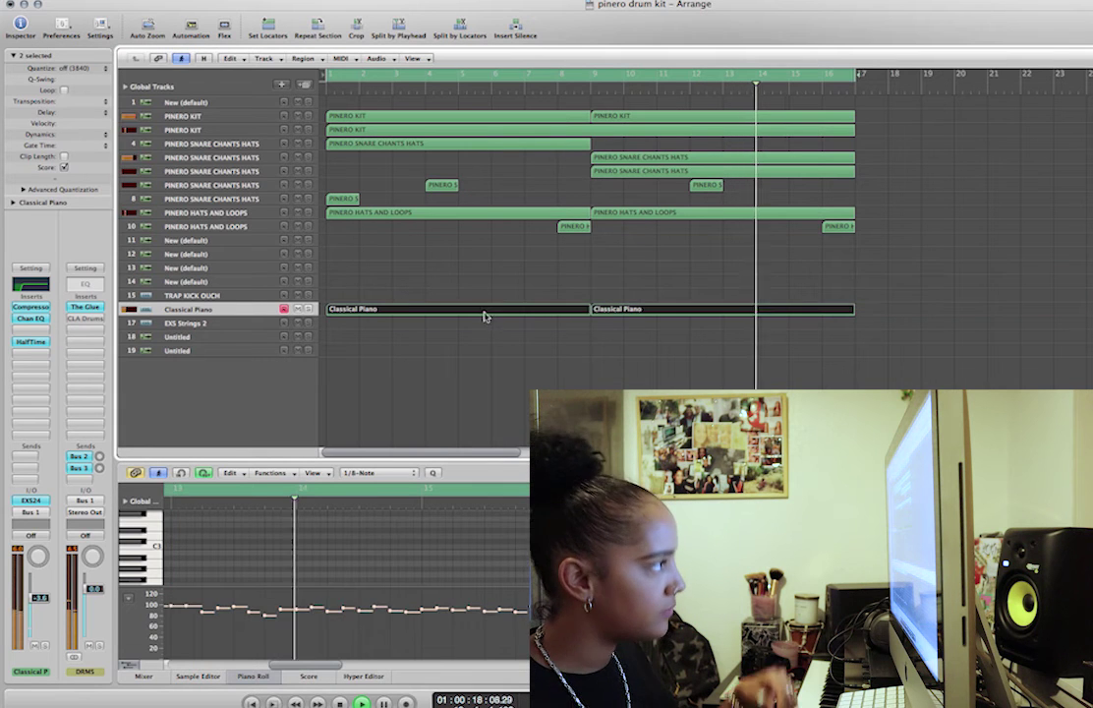
key(ctrl+b)
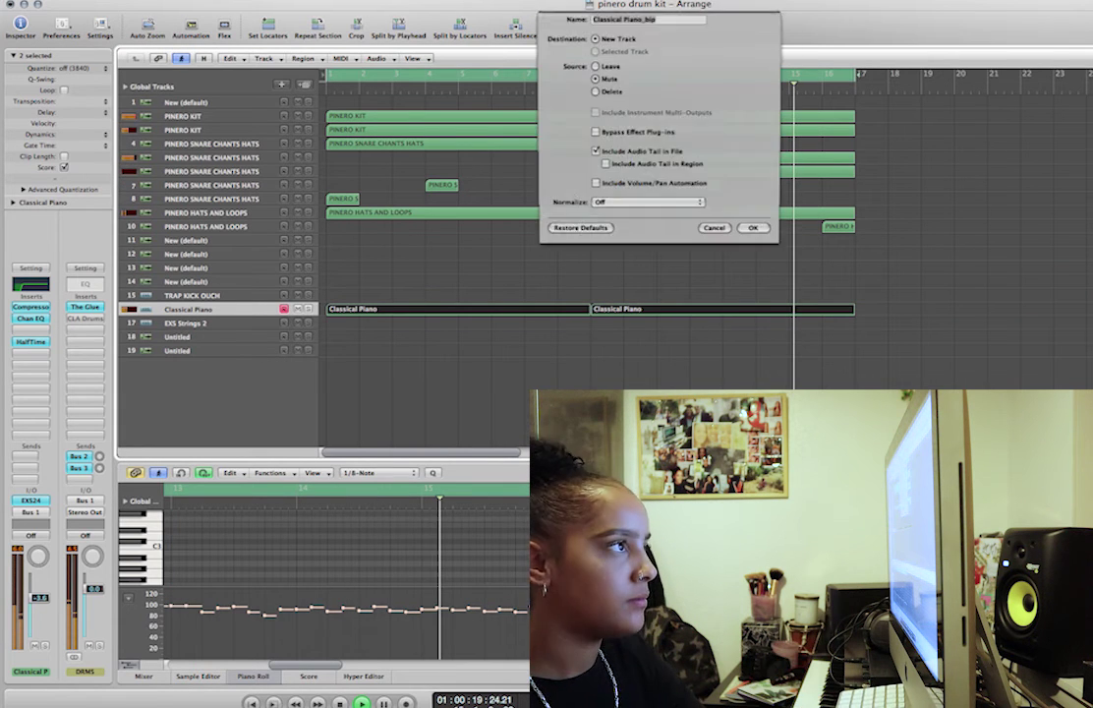
key(Escape)
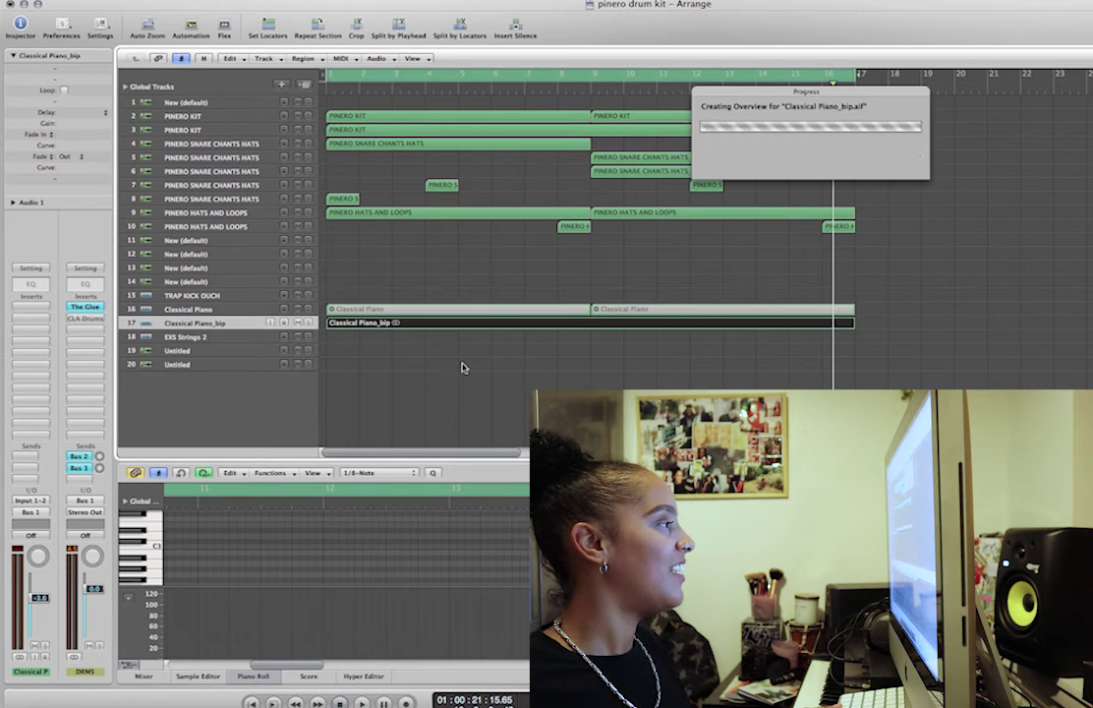
key(Return)
key(space)
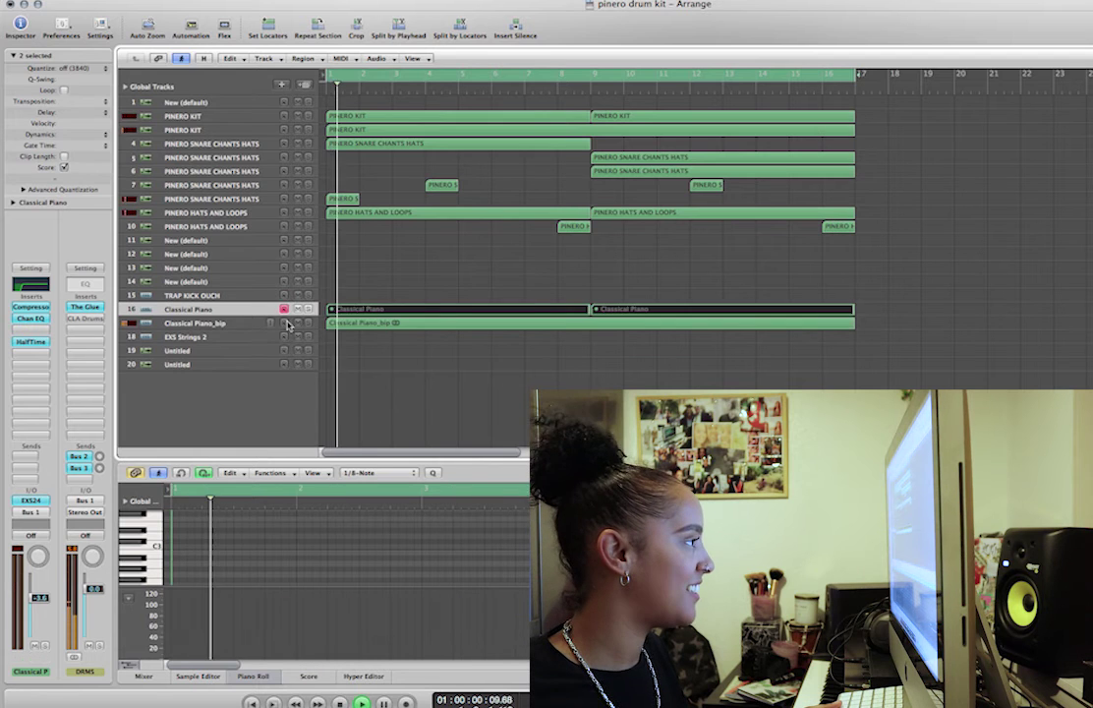
Unmute the original Classical Piano regions with HalfTime bypassed, and open the track's EXS24 instrument
click(242, 324)
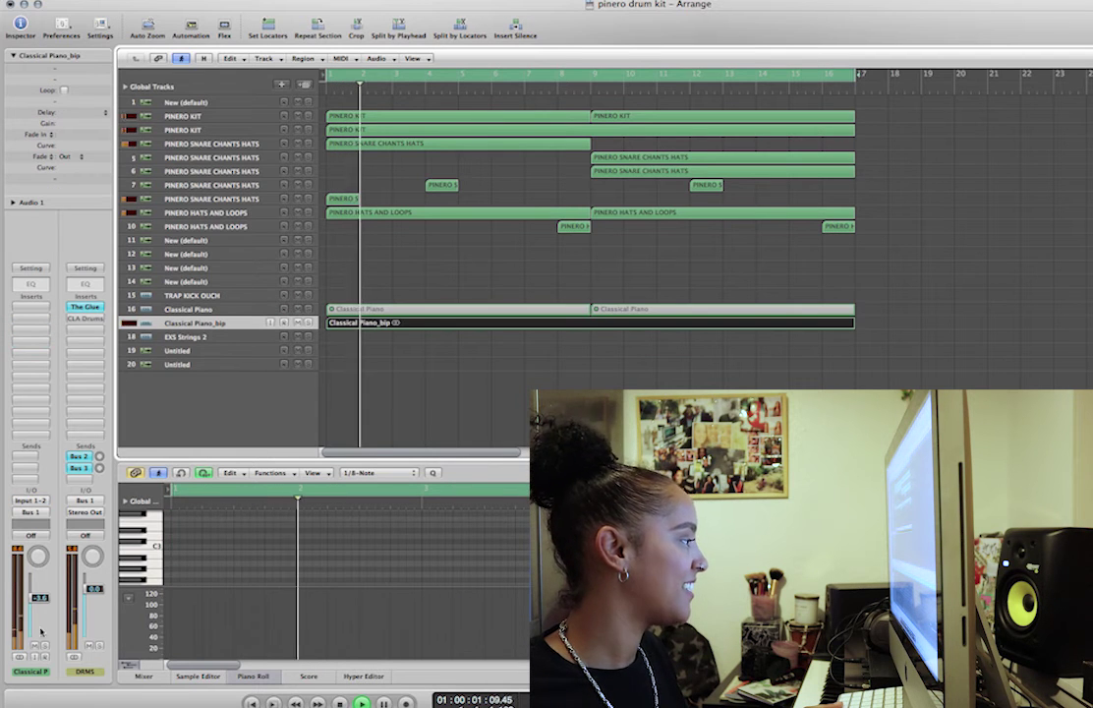
click(186, 309)
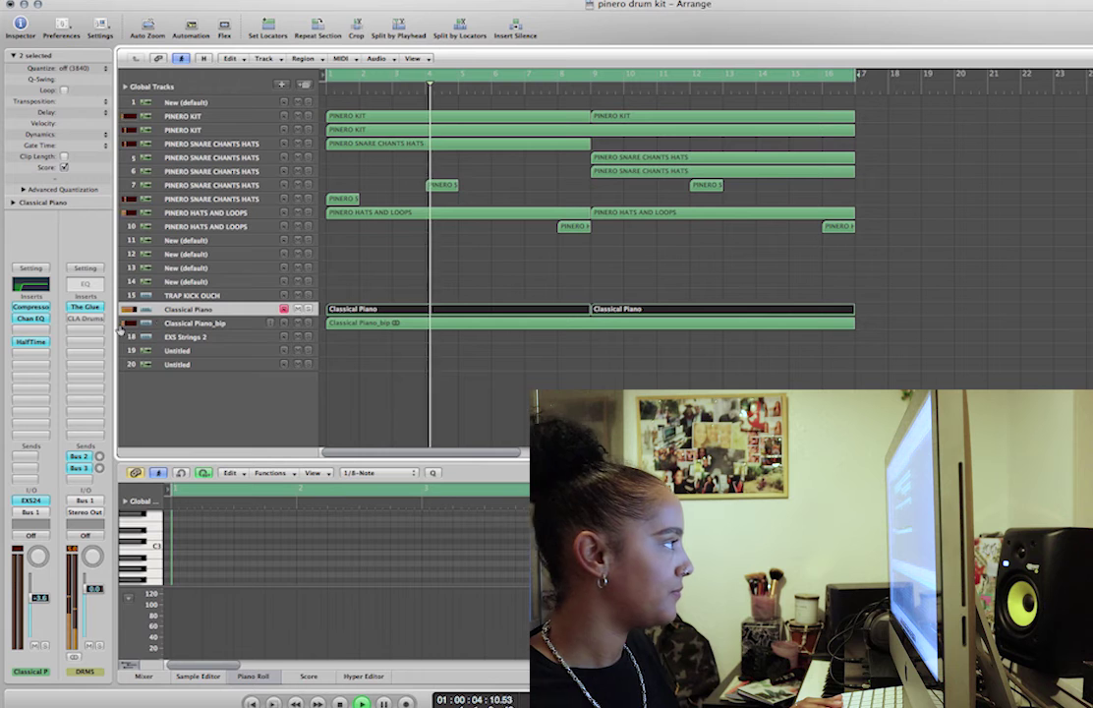
click(180, 309)
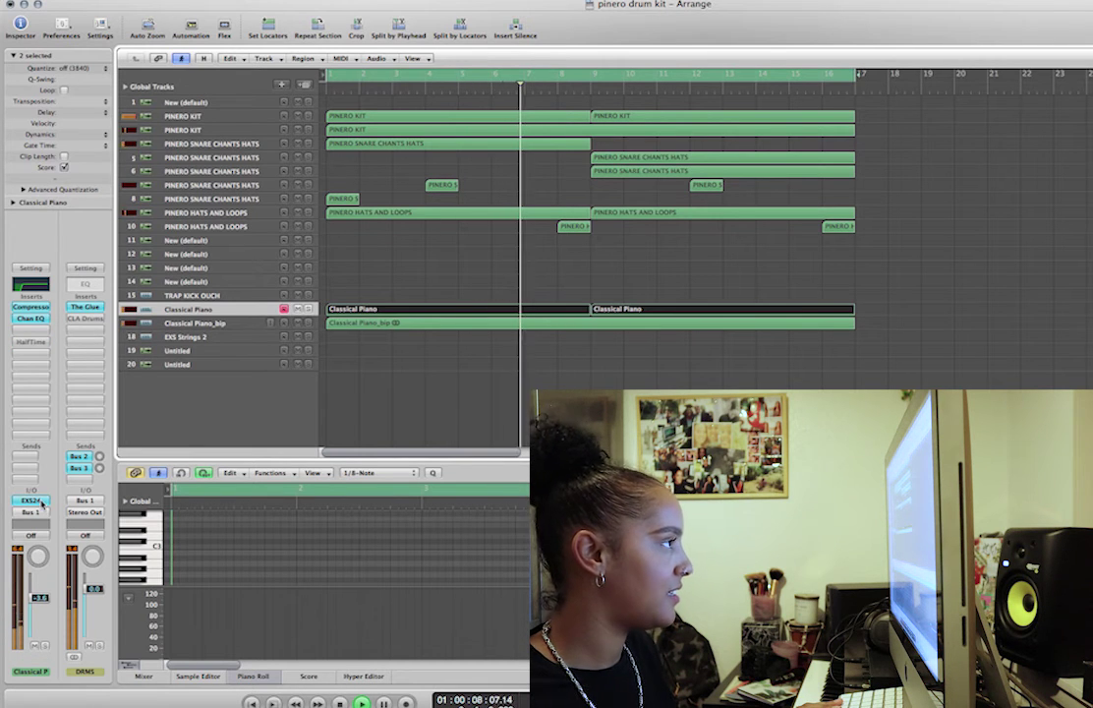
click(30, 499)
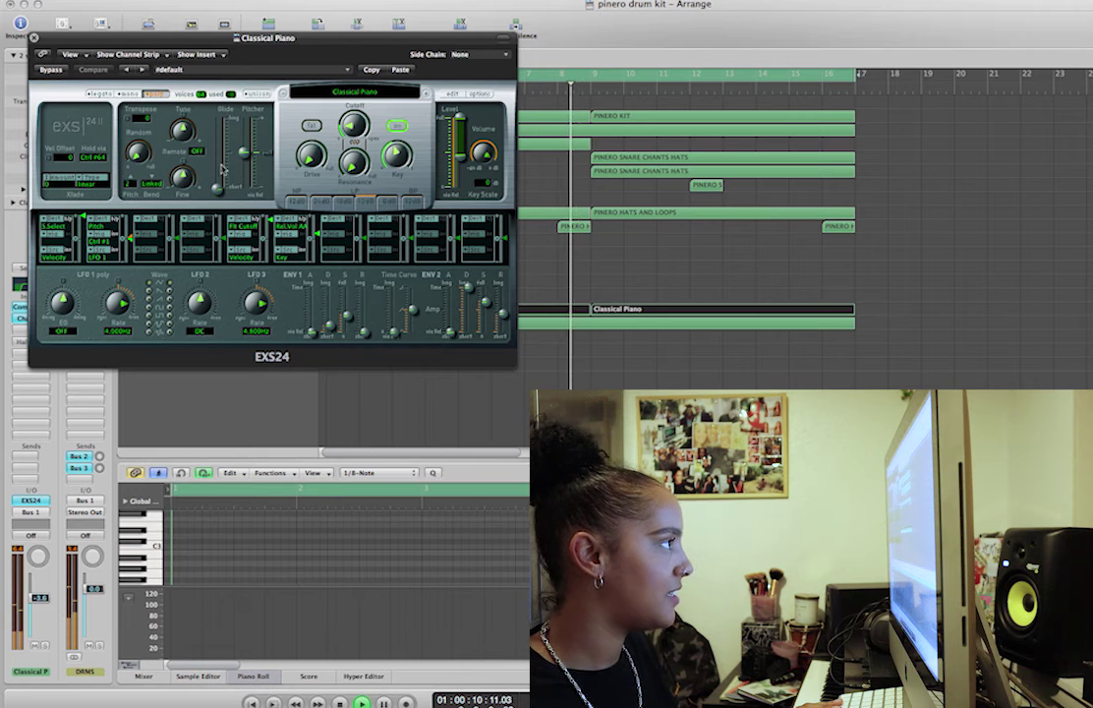